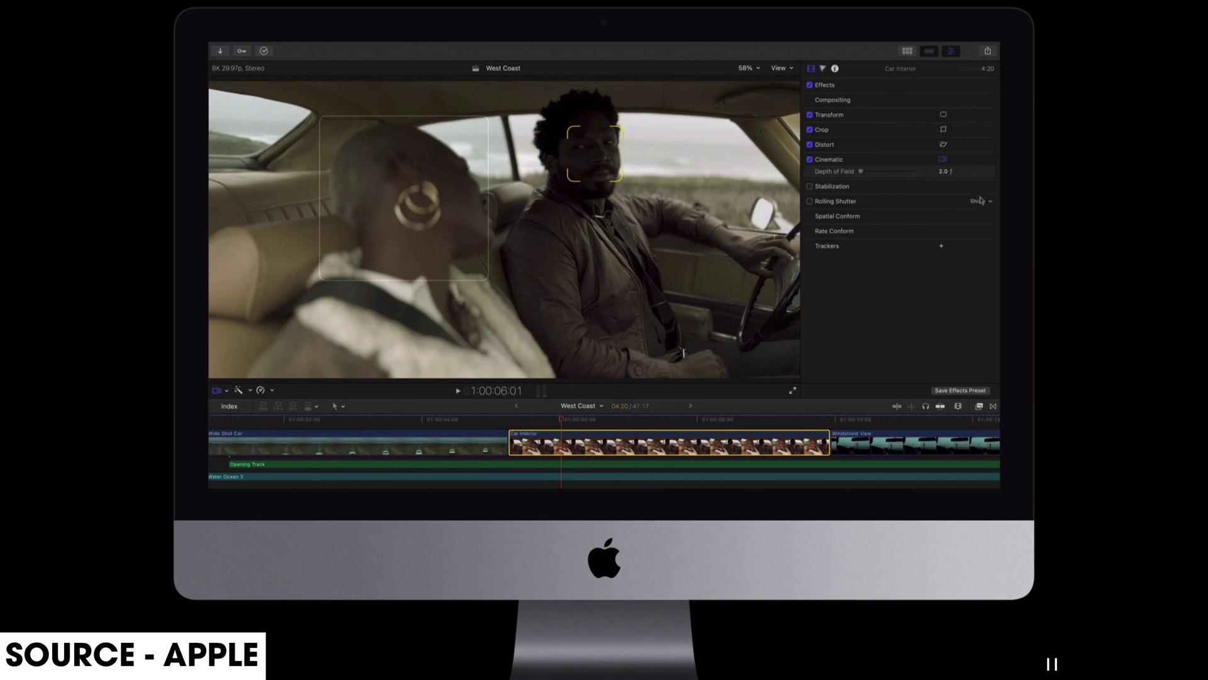
Step: Raise the Cinematic depth of field to 2.0 and move the focus point onto the woman's face
key("super+4")
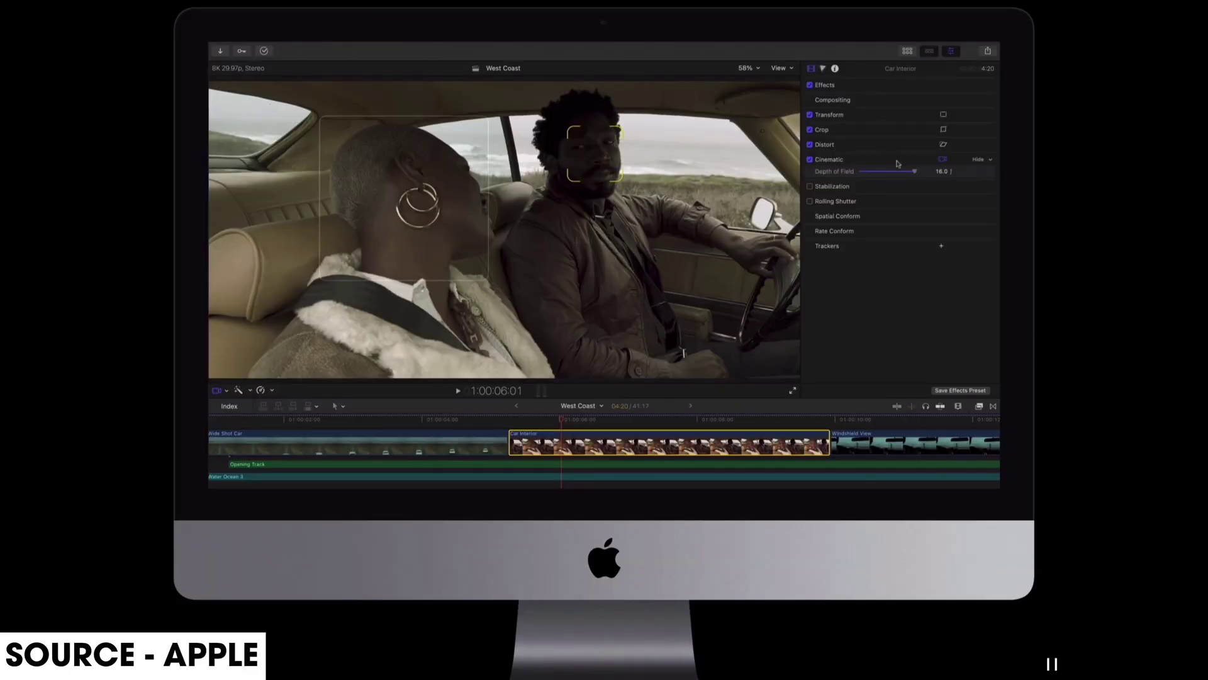
left_click_drag(879, 175, 858, 176)
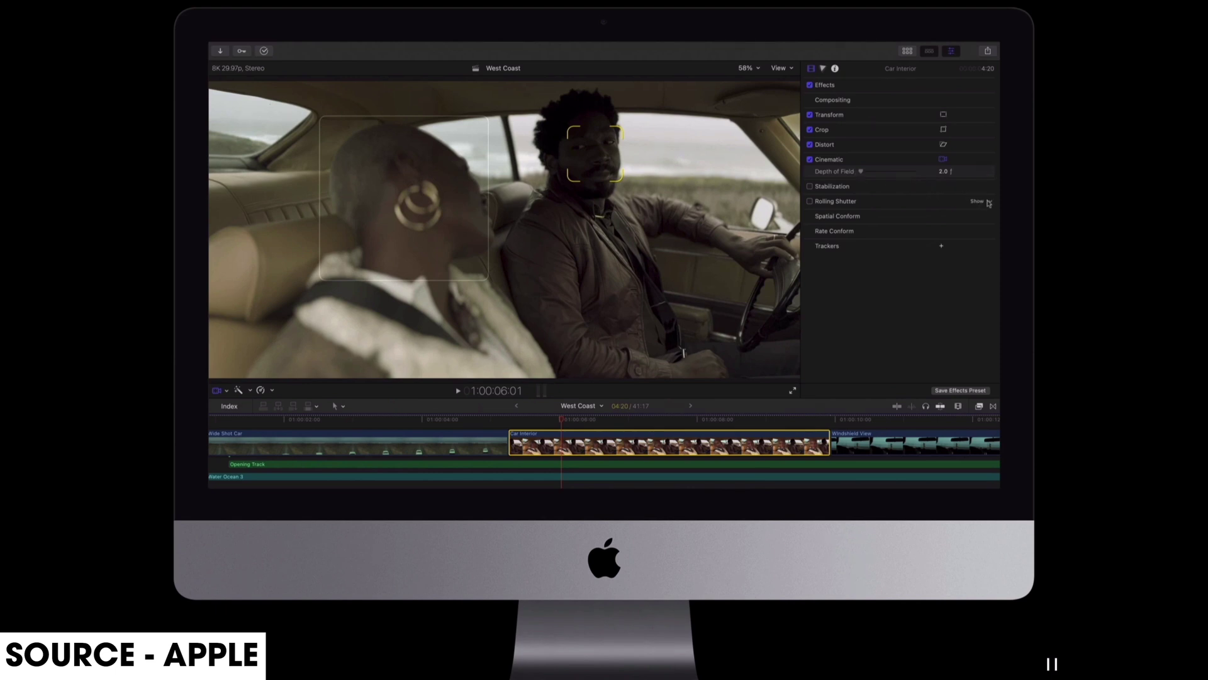
key("super+4")
key("space")
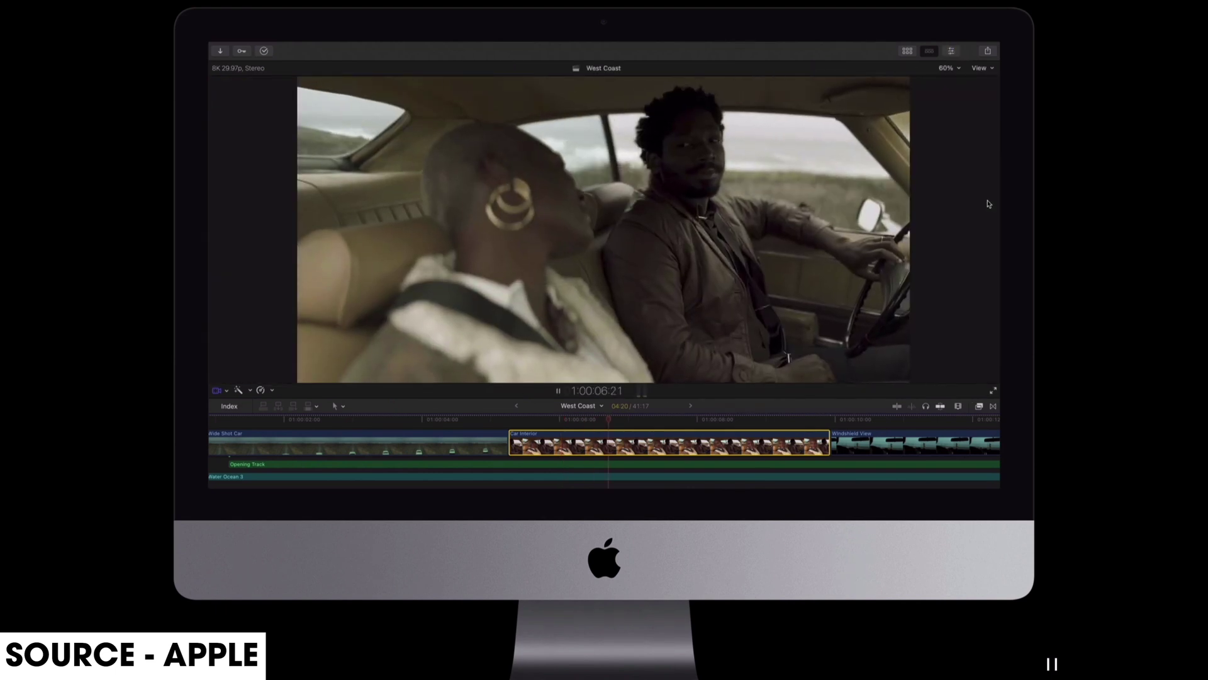
key("space")
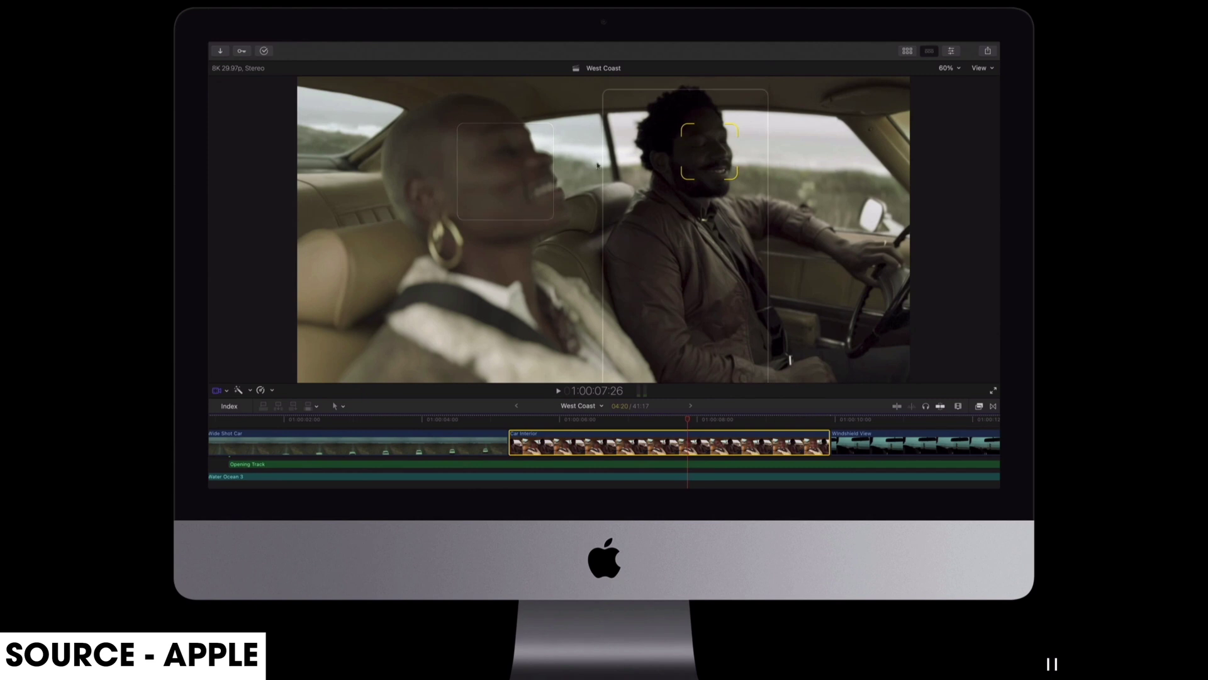
left_click(519, 181)
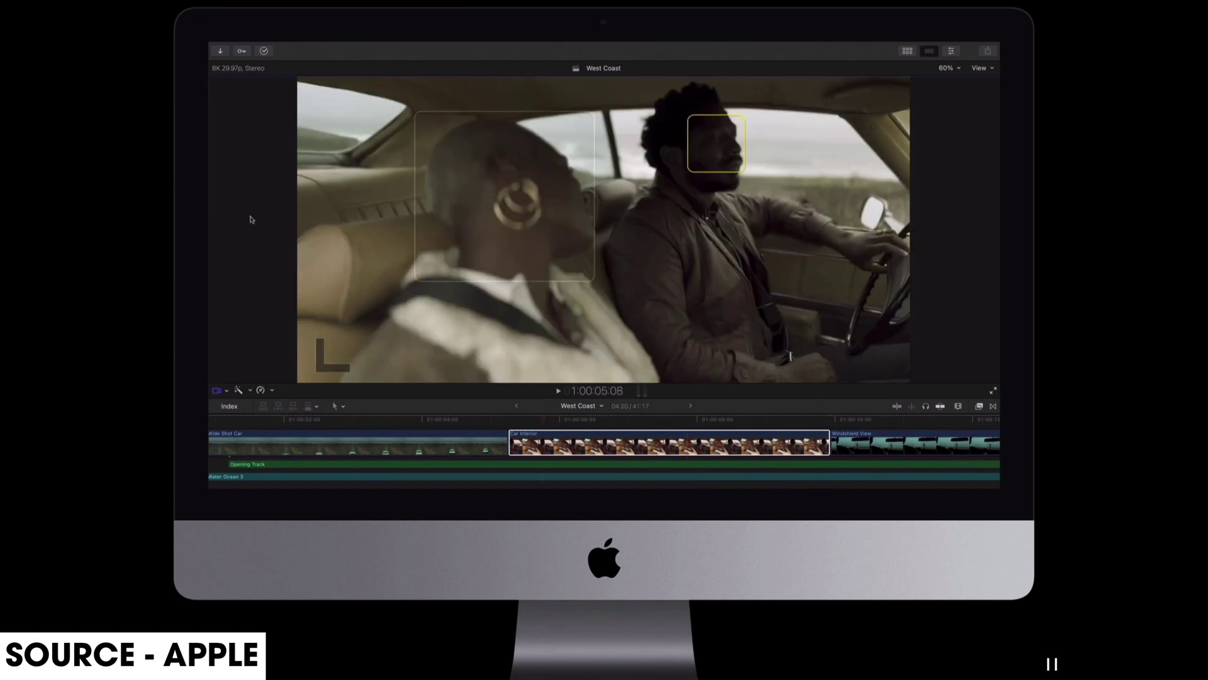
key("space")
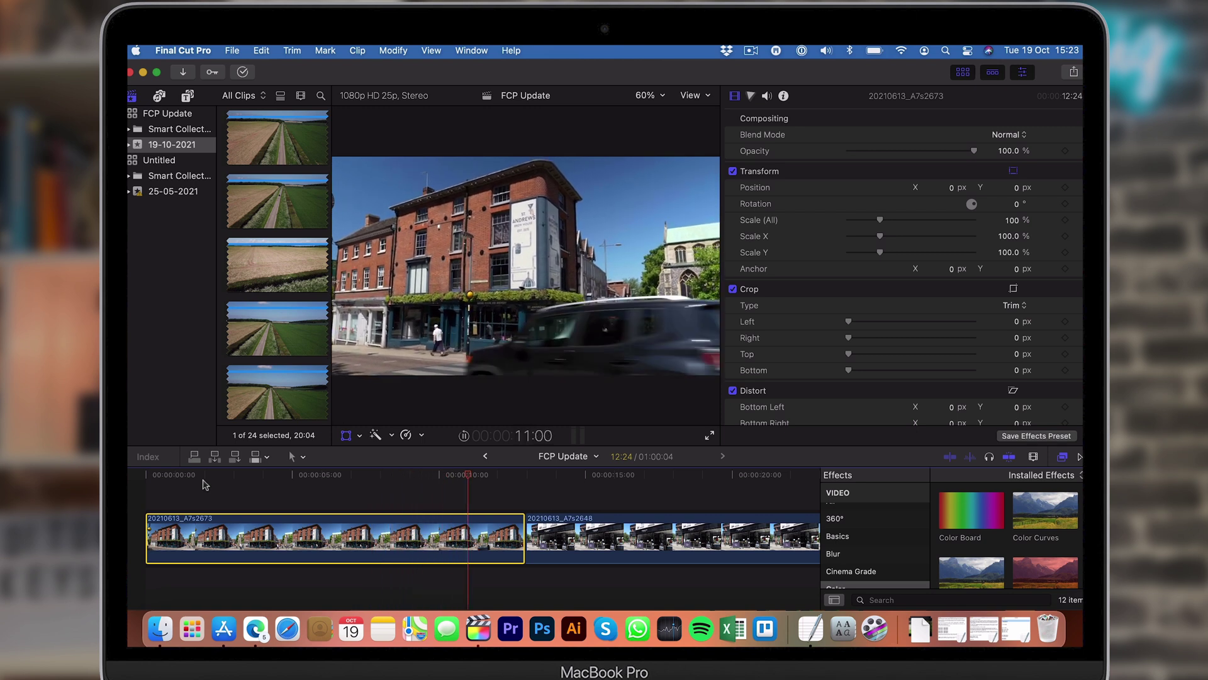
Step: Show the Transform on-screen controls for the pub clip in the viewer
key("shift+t")
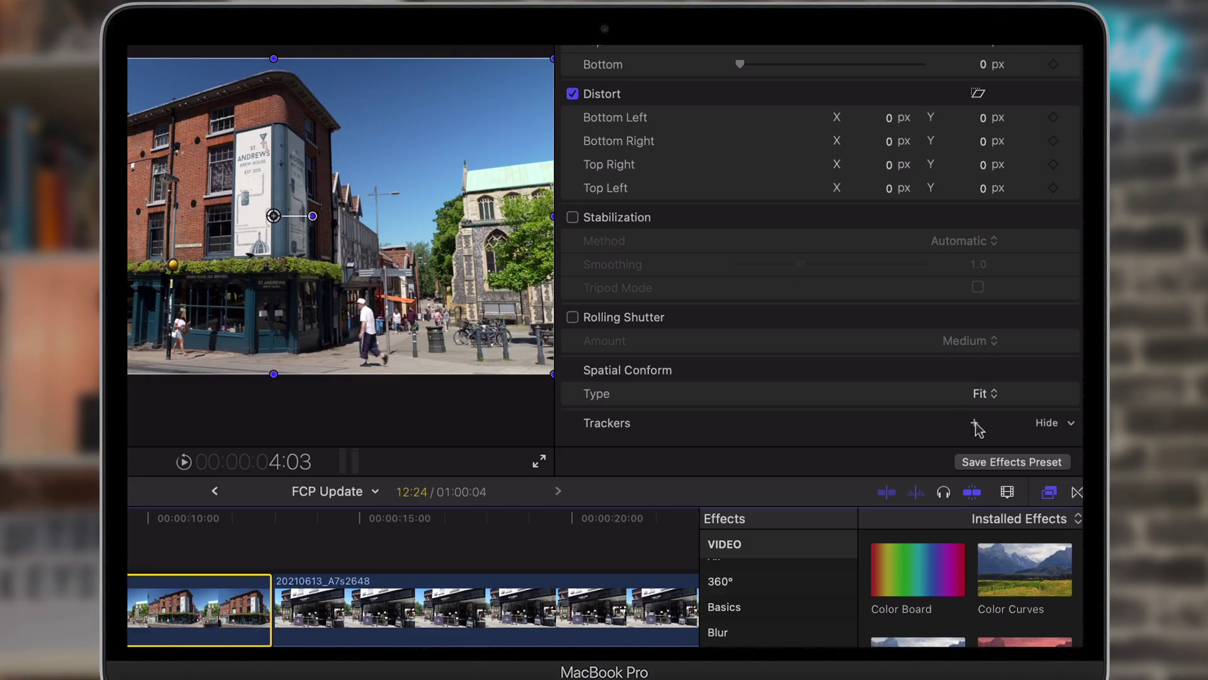
Step: Add an object tracker to the pub clip and size its box tightly around the white wall sign
left_click(976, 424)
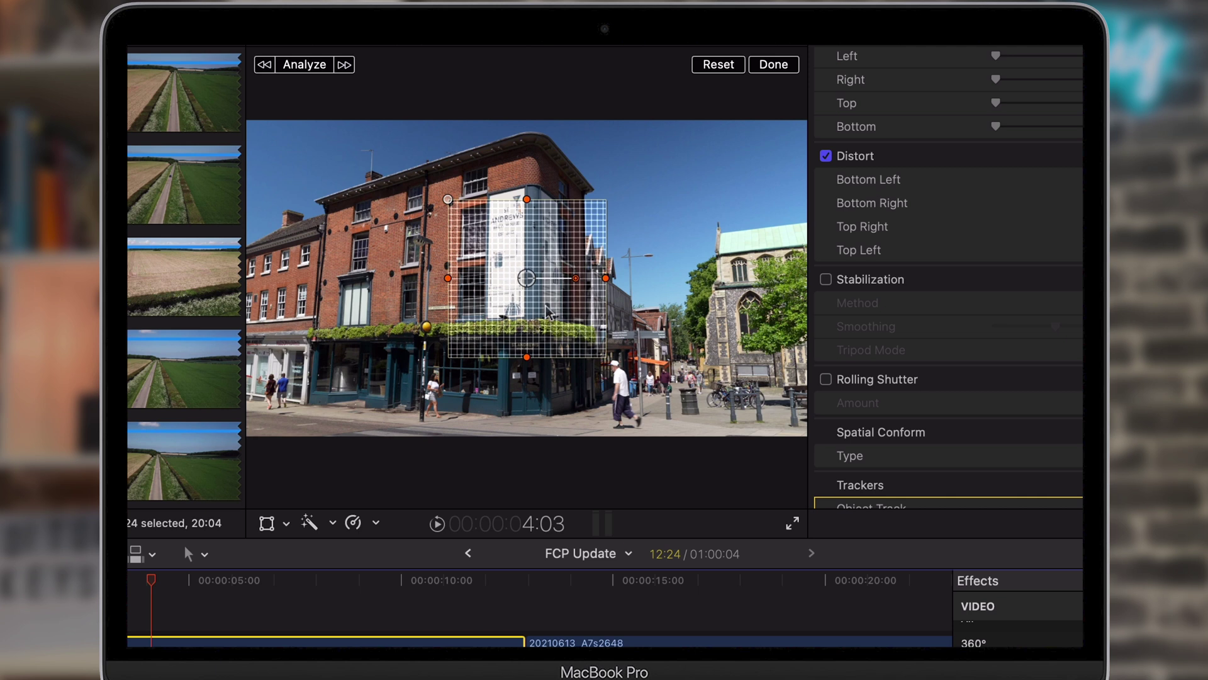
mouse_move(517, 308)
left_mouse_down()
mouse_move(506, 291)
mouse_move(525, 292)
left_mouse_up()
left_click_drag(512, 175, 521, 189)
left_click_drag(589, 253, 525, 237)
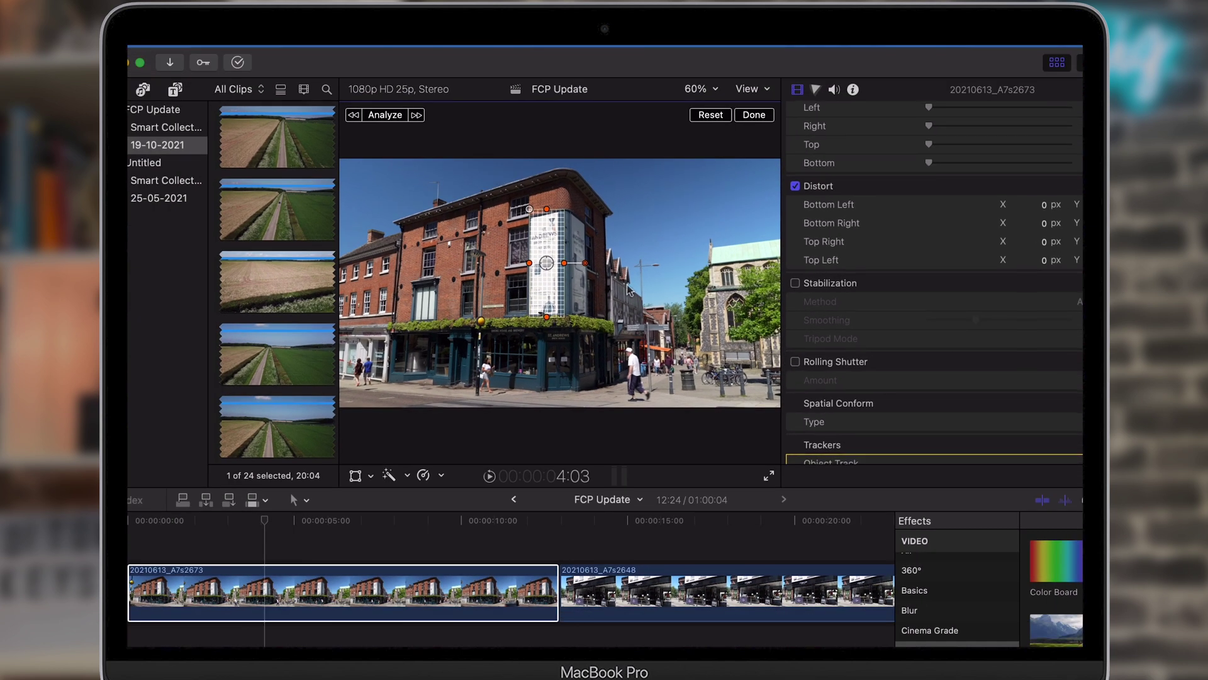
key("super+equal")
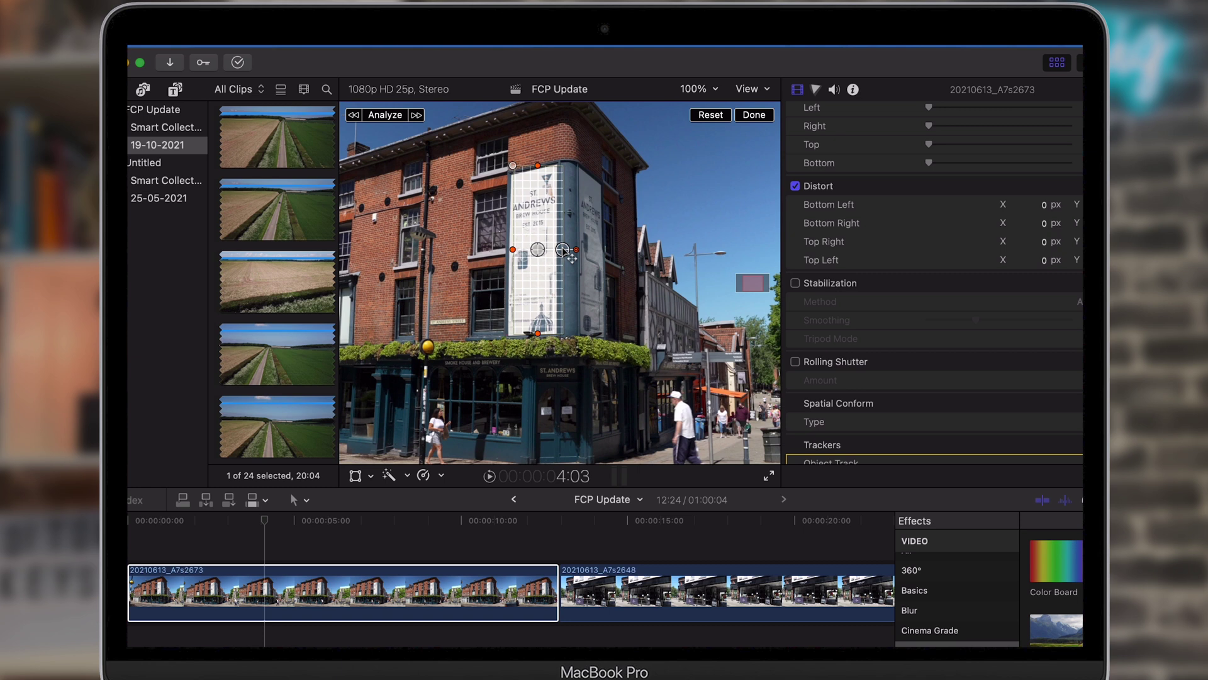
left_click_drag(548, 234, 544, 236)
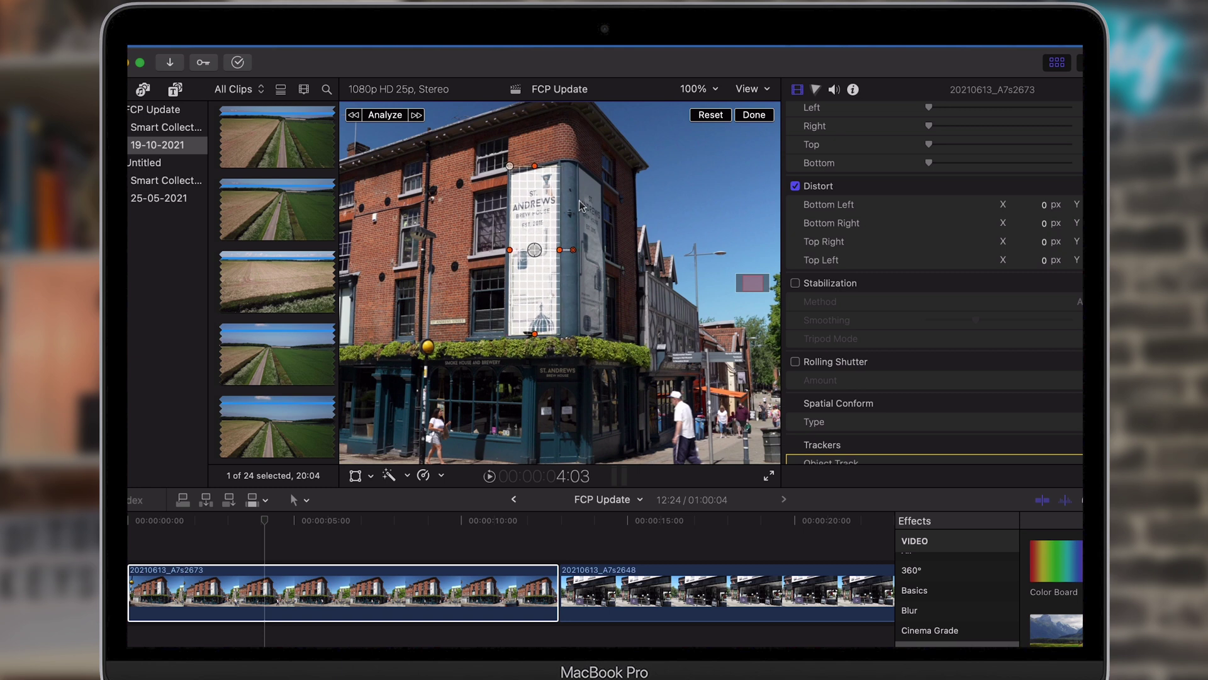
key("super+minus")
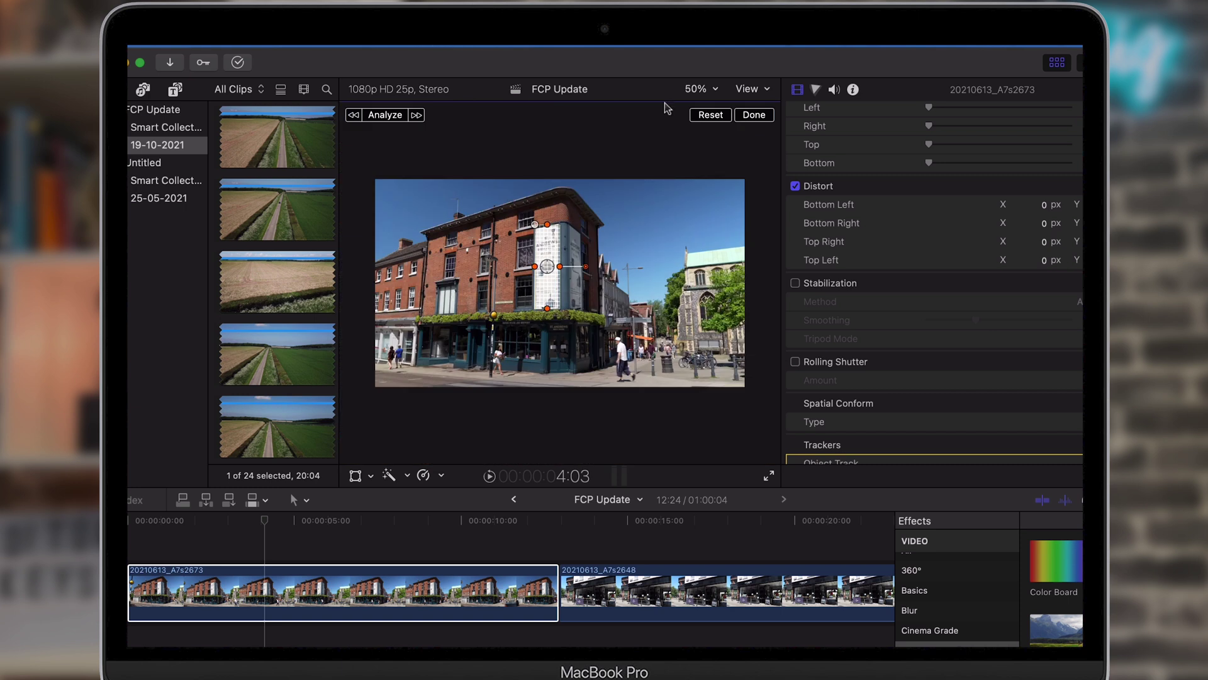
Step: Set the viewer to Fit and place Editors-Keys-Logo-01 on the timeline above the pub clip
left_click(697, 93)
left_click(712, 99)
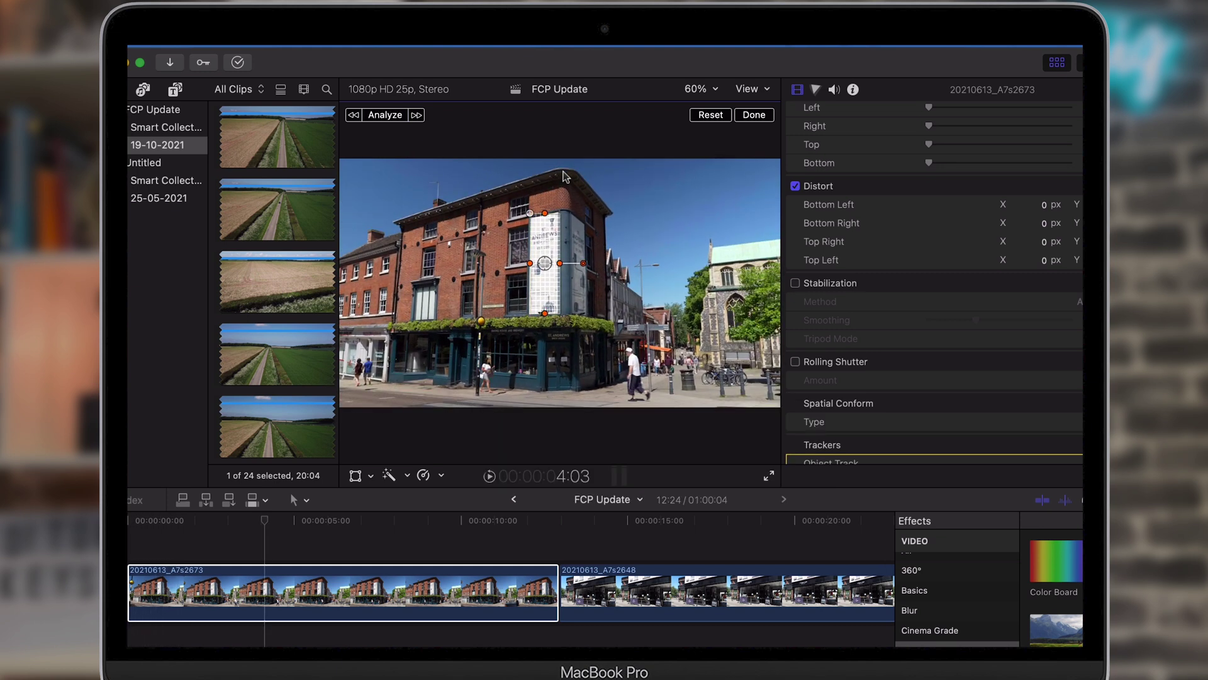
scroll(265, 208, "down", 2)
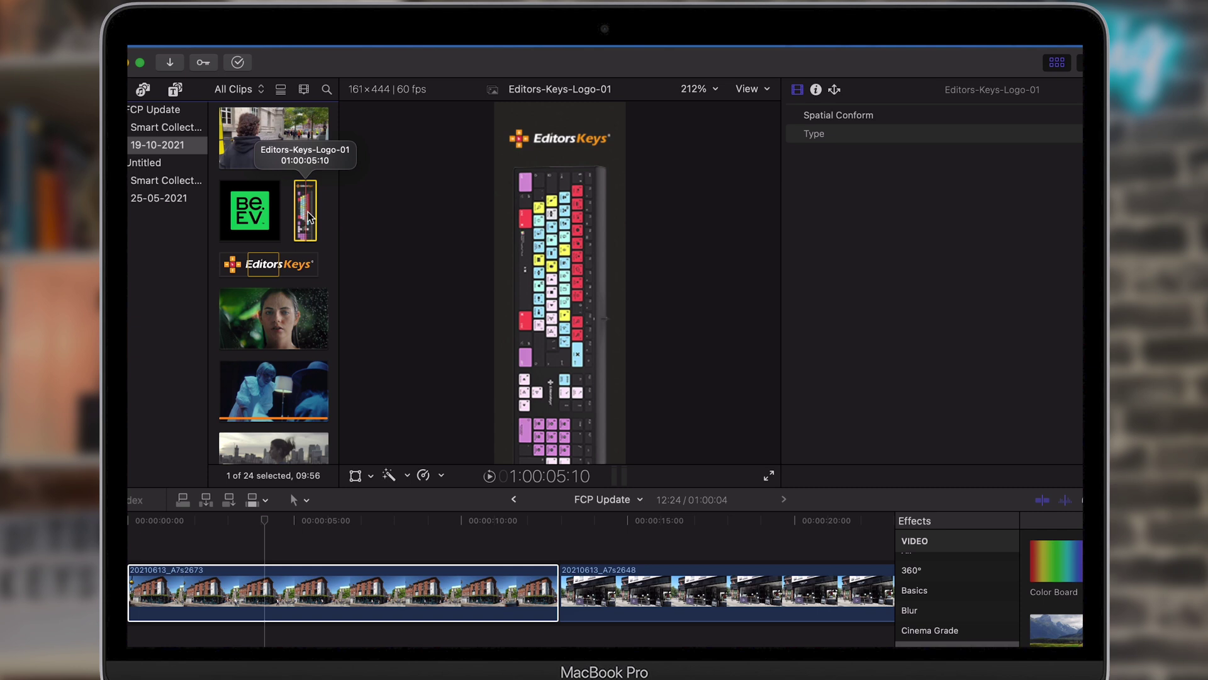
left_click_drag(308, 216, 177, 533)
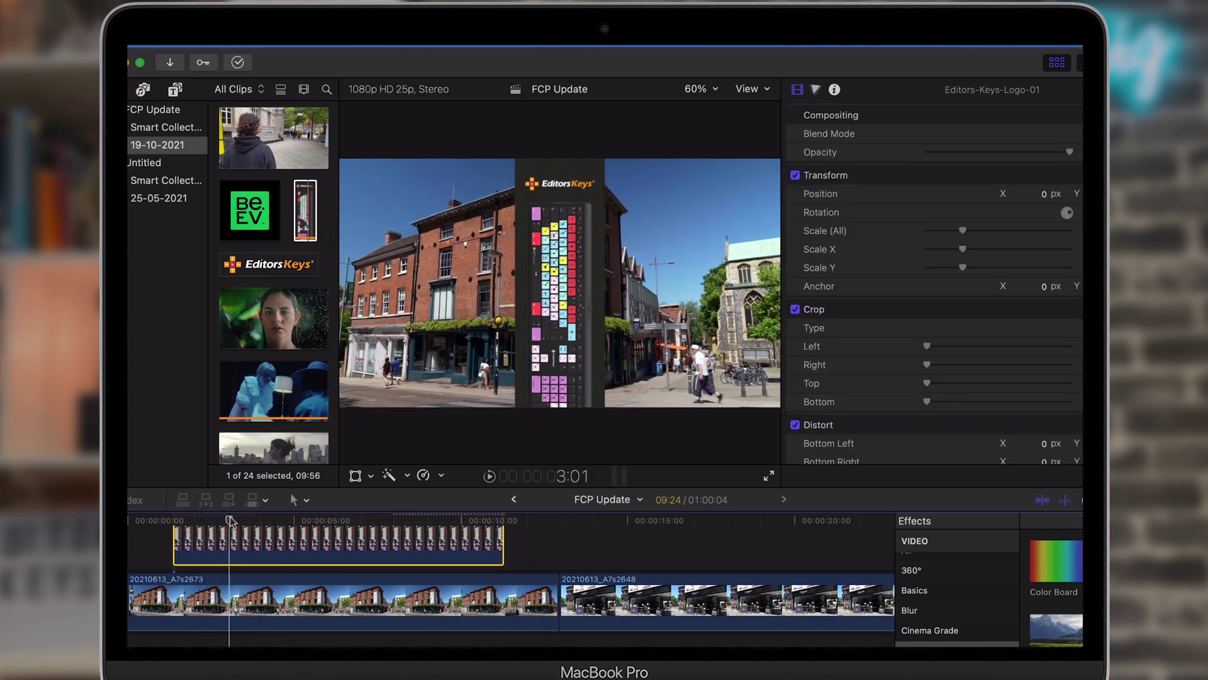
Step: Switch to Transform controls and scale the keyboard logo to about 48% over the sign
left_click(371, 476)
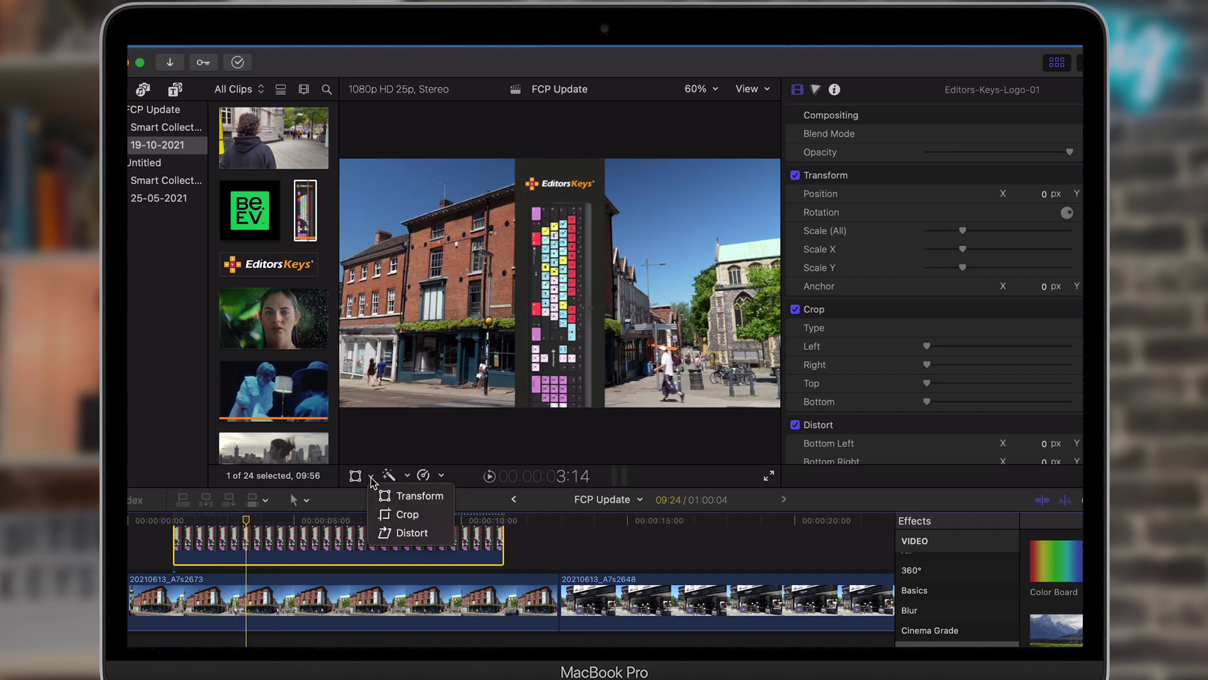
left_click(413, 498)
left_click_drag(606, 160, 574, 214)
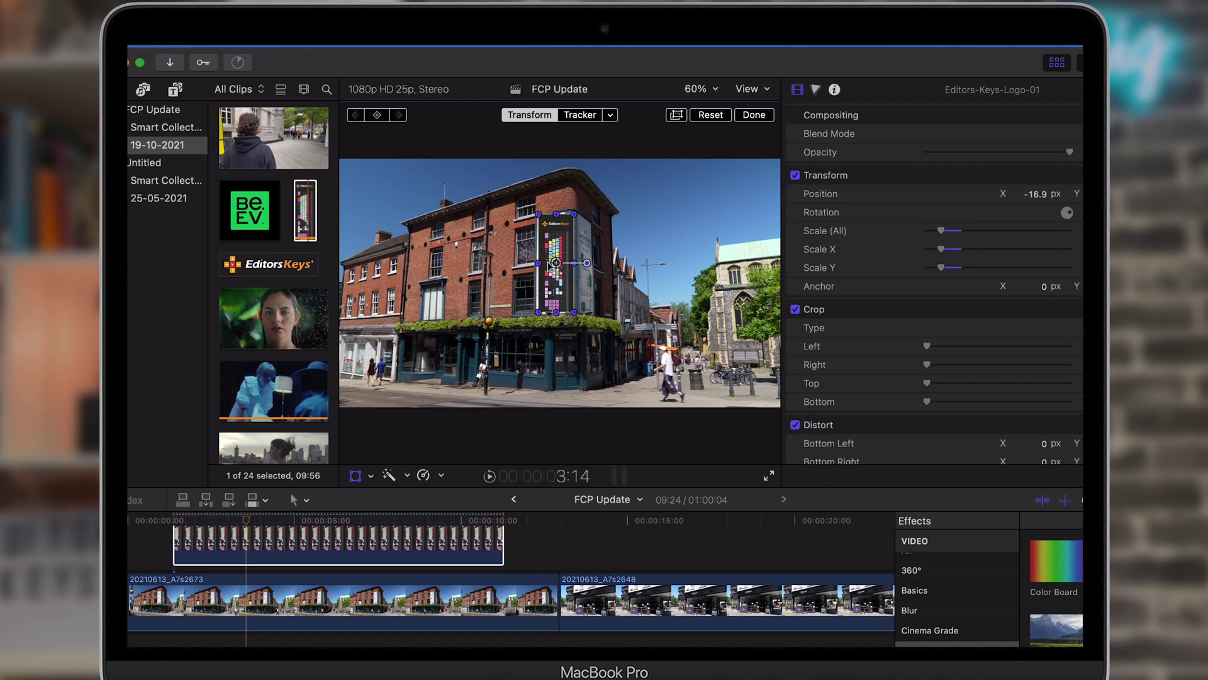
key("super+4")
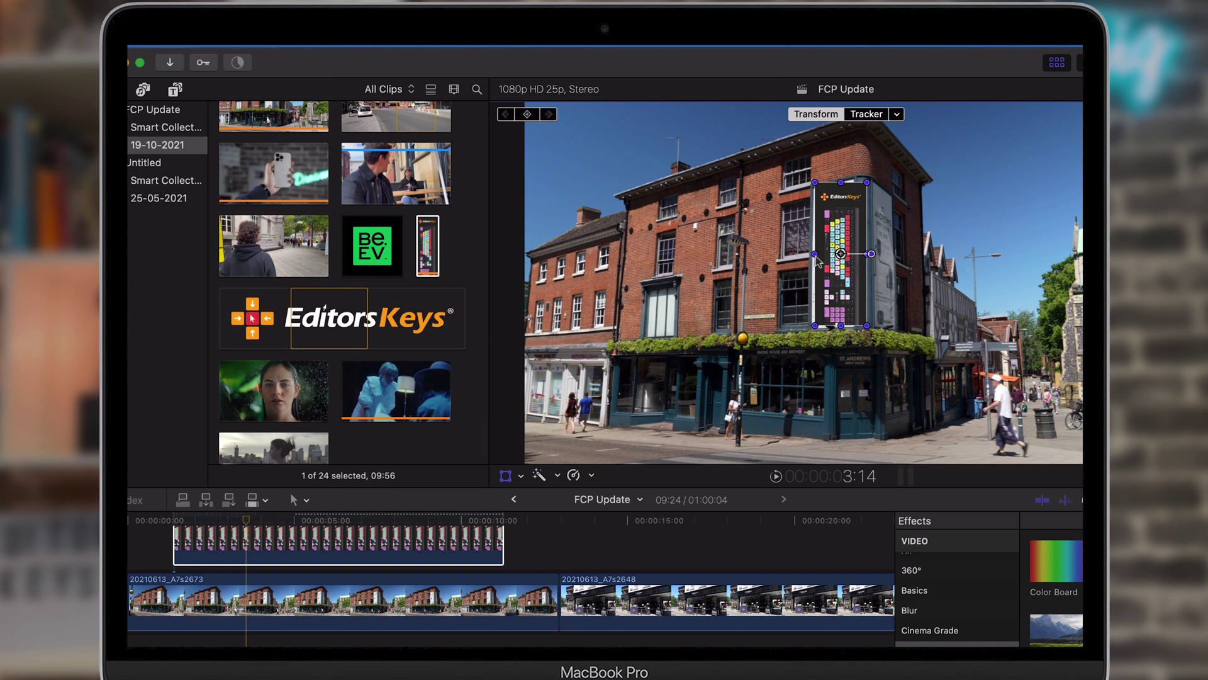
Step: Use Distort to pull the logo's corners onto the angled face of the sign
left_click(521, 477)
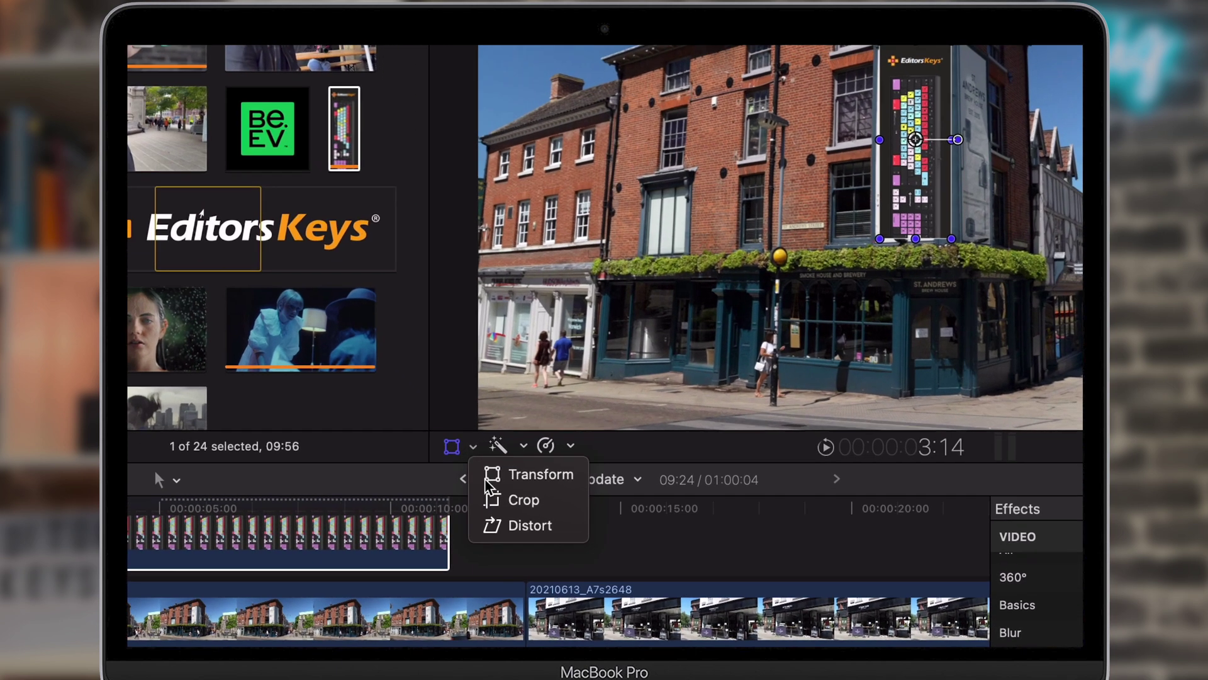
left_click(540, 528)
left_click_drag(586, 191, 584, 193)
left_click_drag(667, 190, 649, 186)
left_click_drag(667, 417, 582, 419)
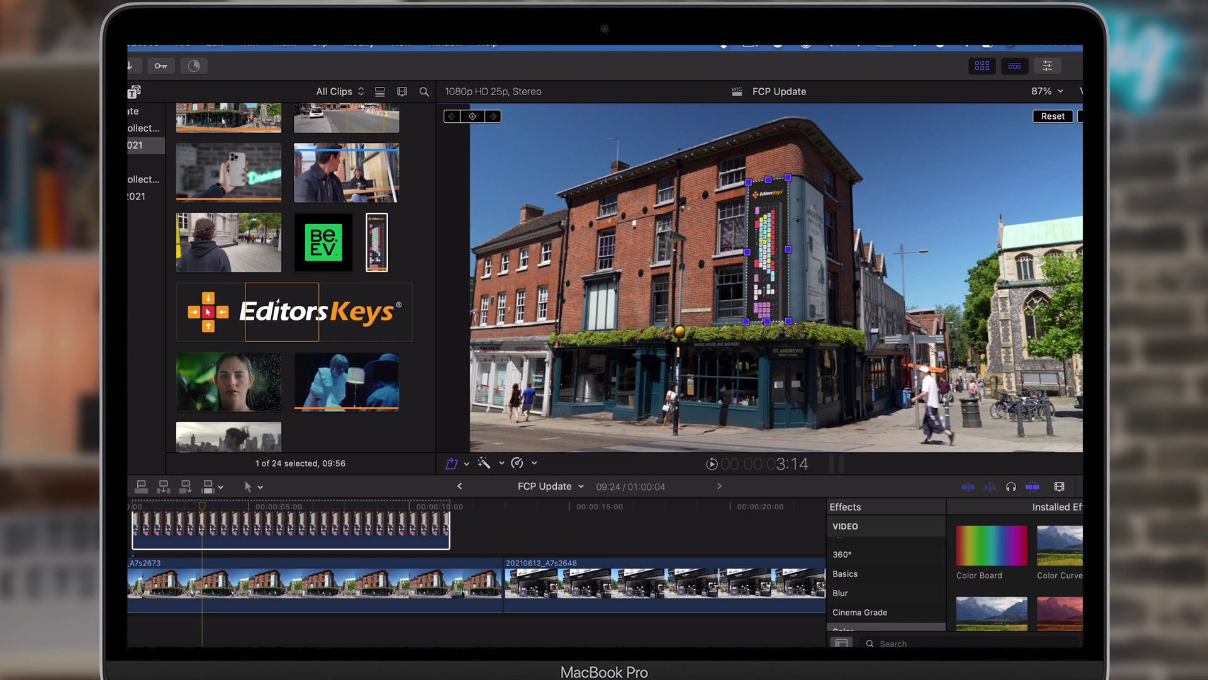
Step: Play the edit to review the distorted logo, then return to Transform mode
left_click(138, 516)
key("space")
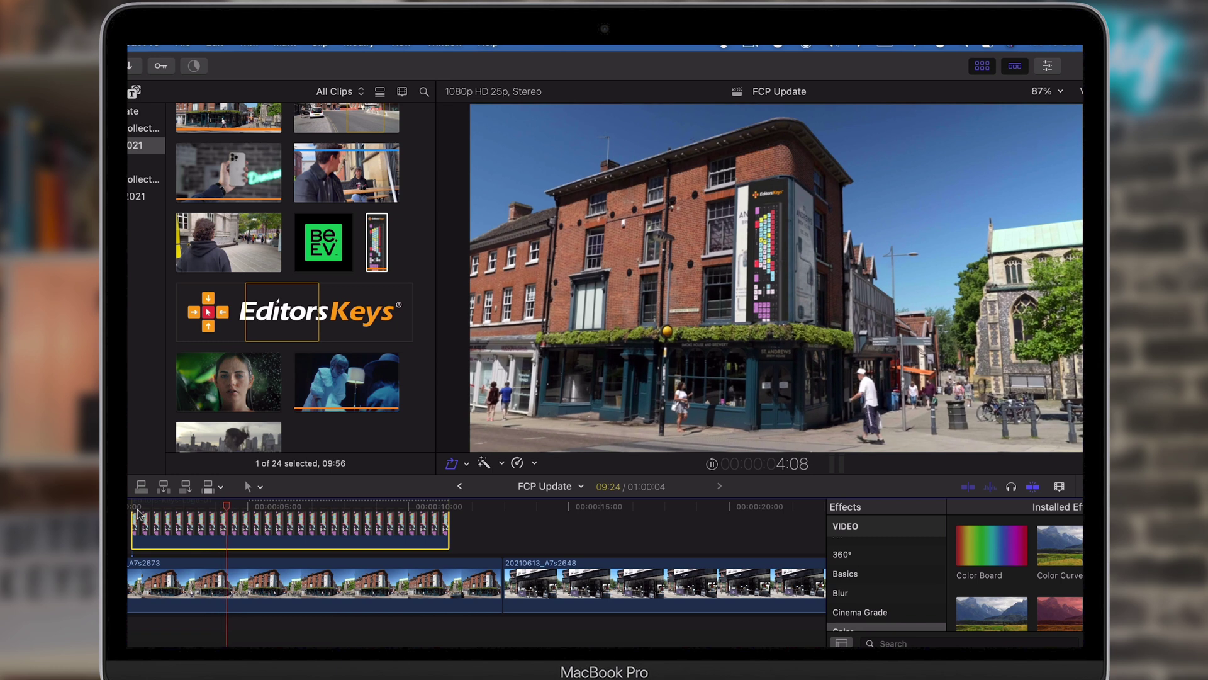
key("space")
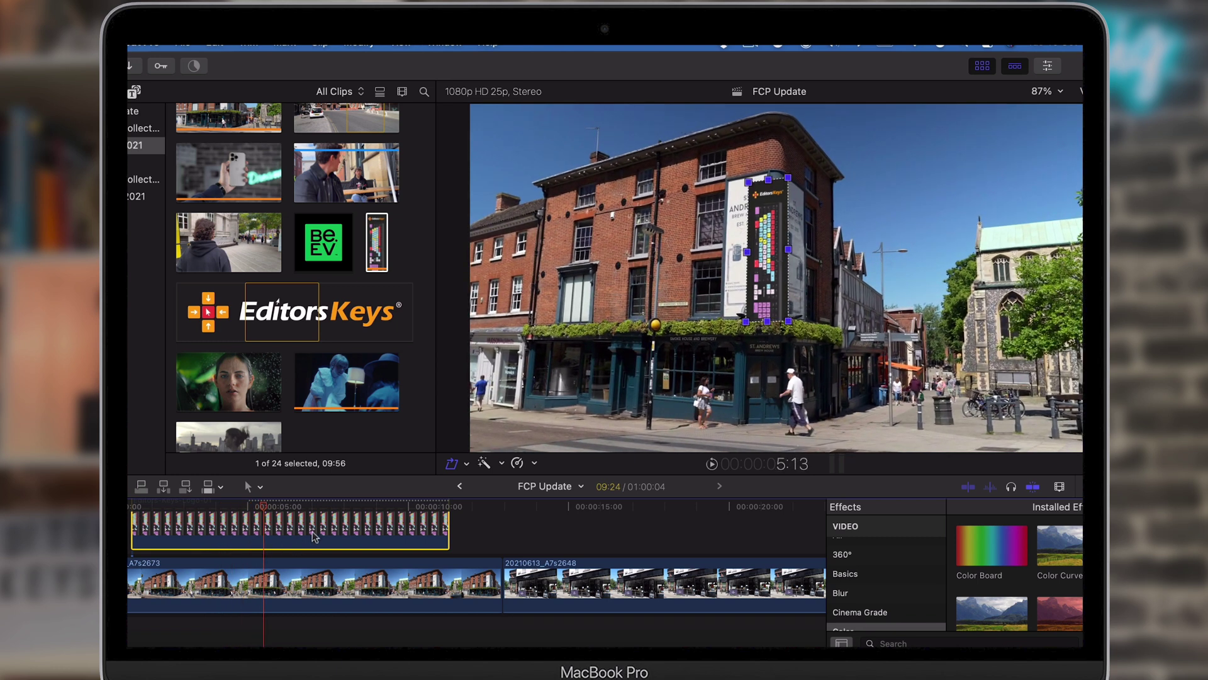
left_click(466, 466)
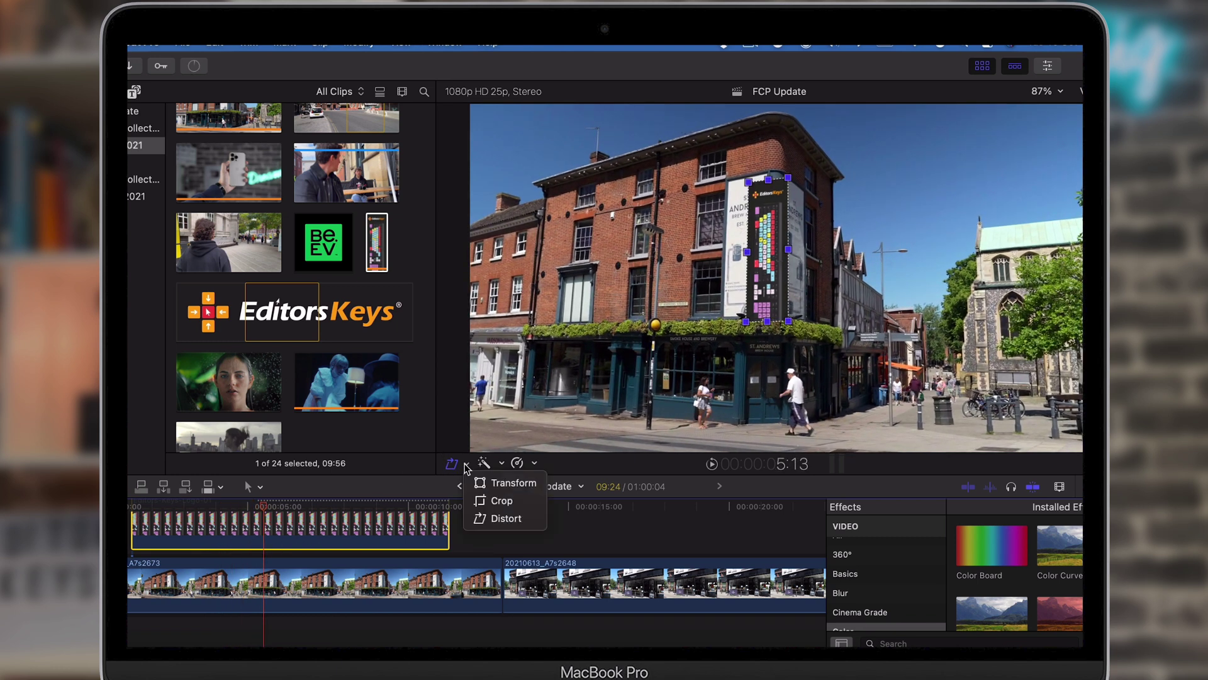
left_click(503, 481)
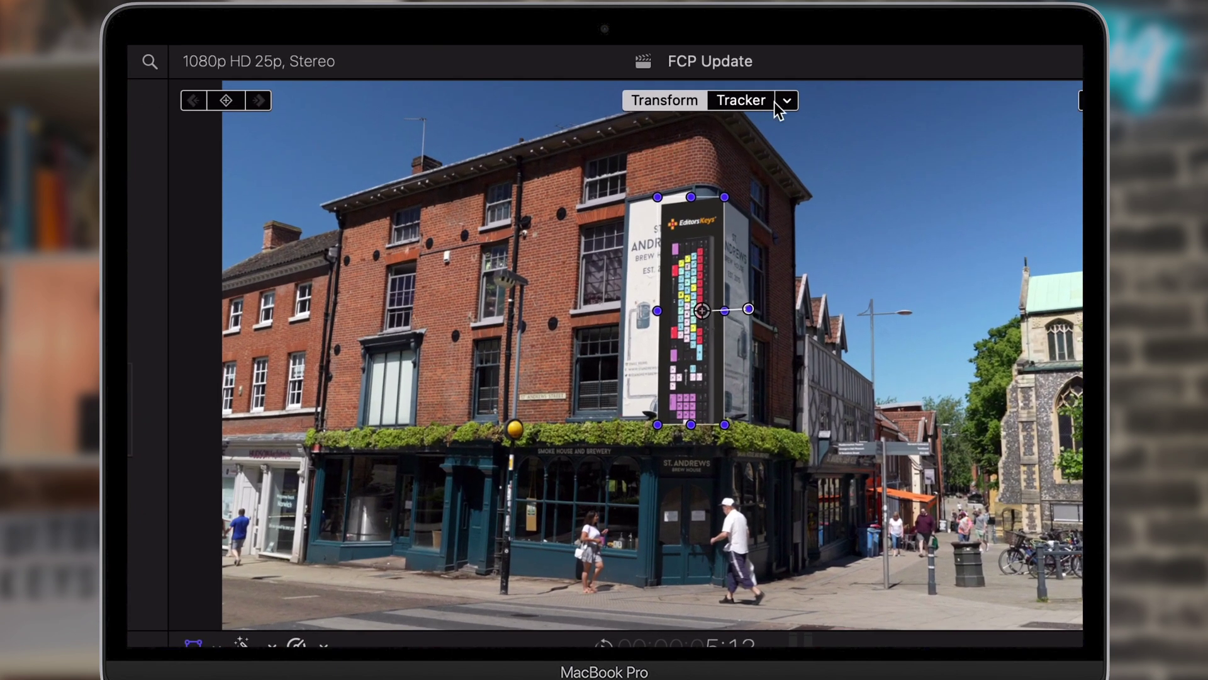
Step: Attach the keyboard logo to the sign's Object Track and offset it onto the sign
left_click(771, 104)
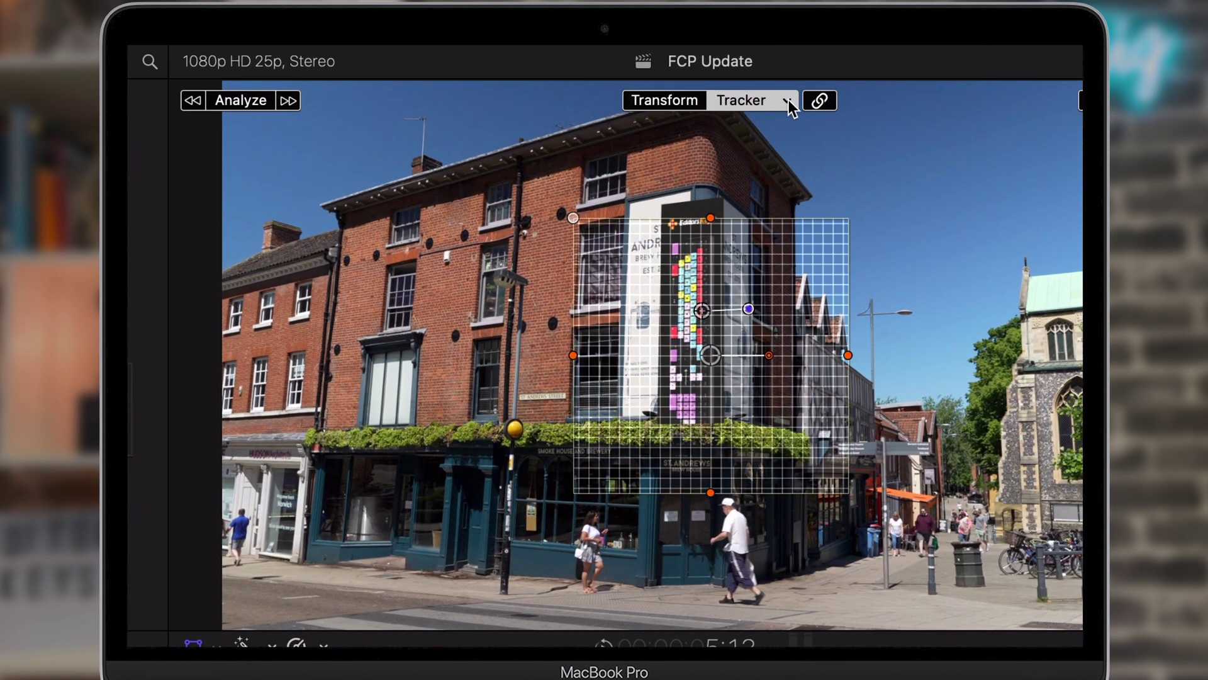
left_click(787, 102)
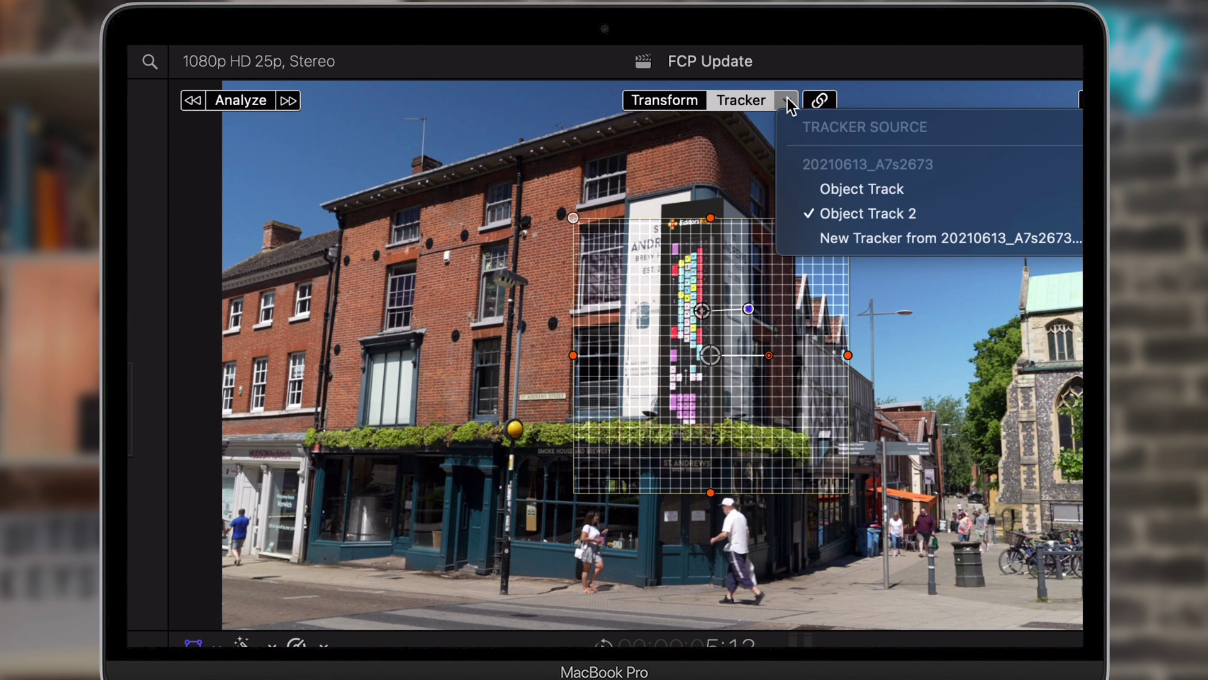
left_click(851, 189)
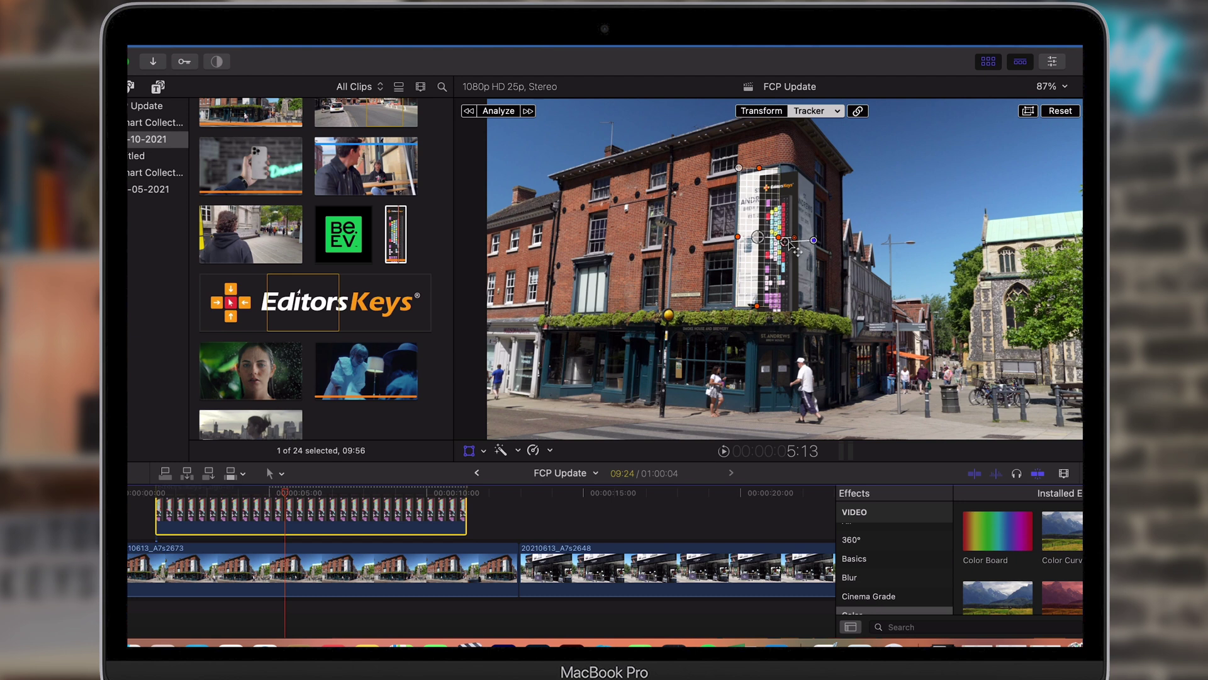
left_click_drag(789, 270, 764, 268)
Step: Extend the logo clip so it spans the whole first pub clip
left_click_drag(156, 508, 129, 509)
left_click_drag(466, 511, 541, 511)
left_click(218, 494)
Step: Play the timeline from the start to check the tracked logo, then show the 20210613_A7s2648 clip's Inspector
key("Home")
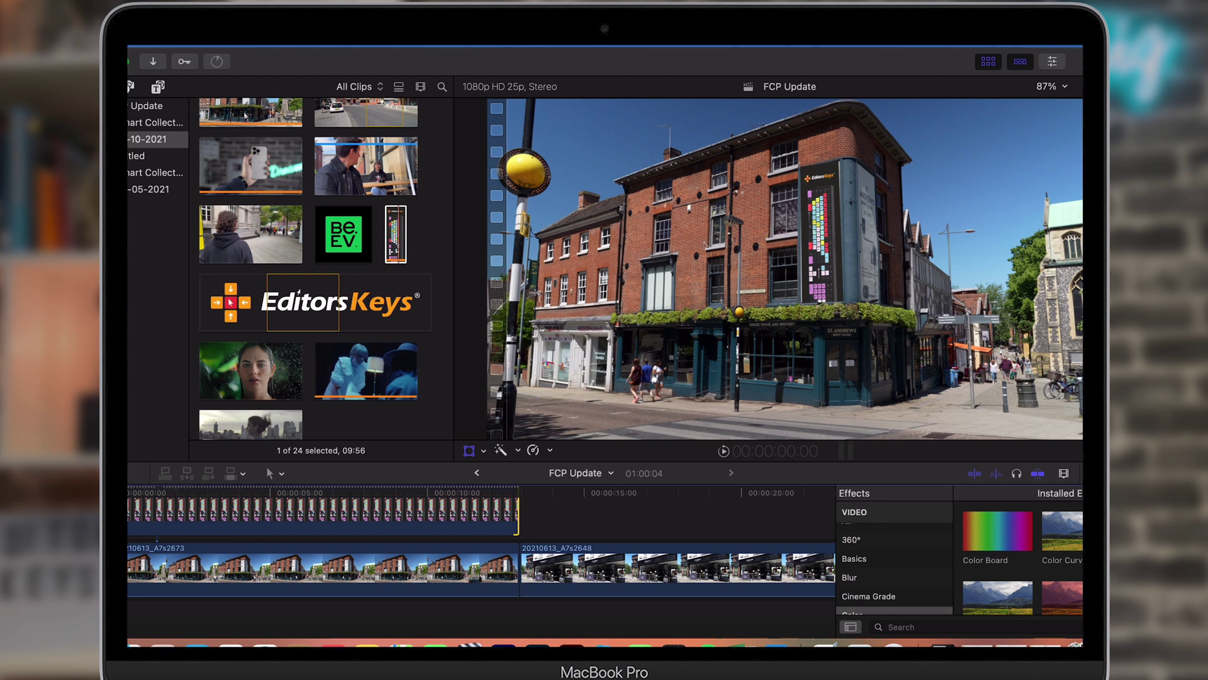
key("space")
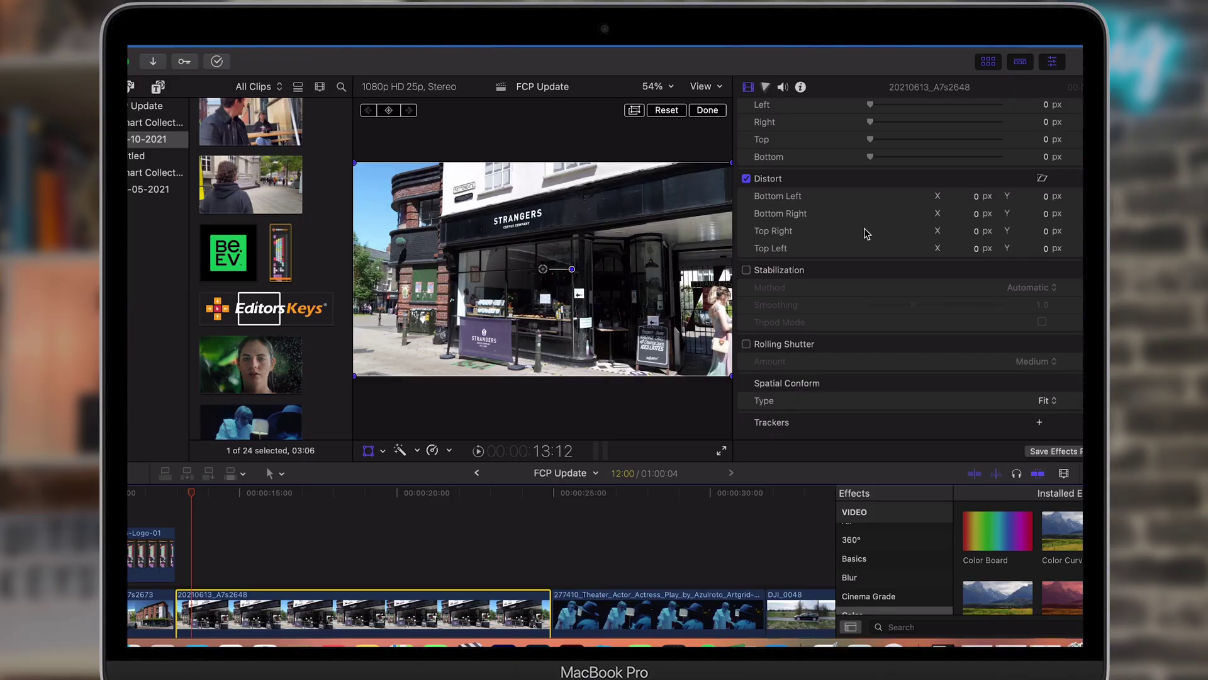
left_click(1050, 66)
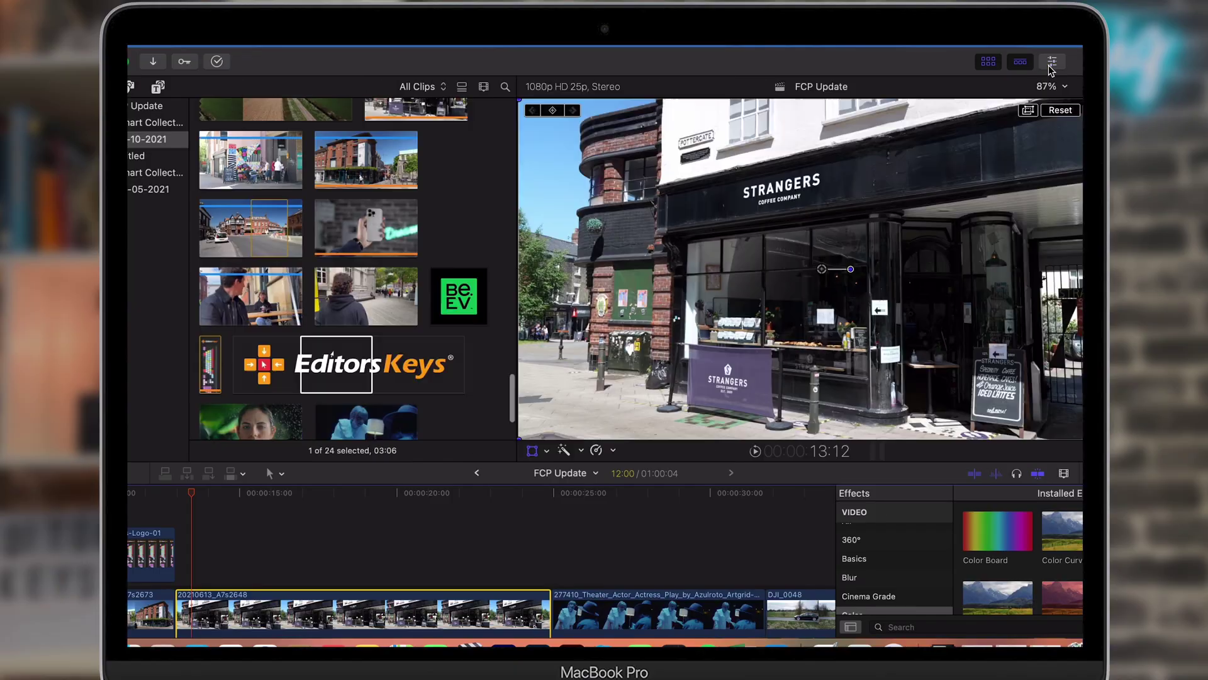
left_click(1051, 65)
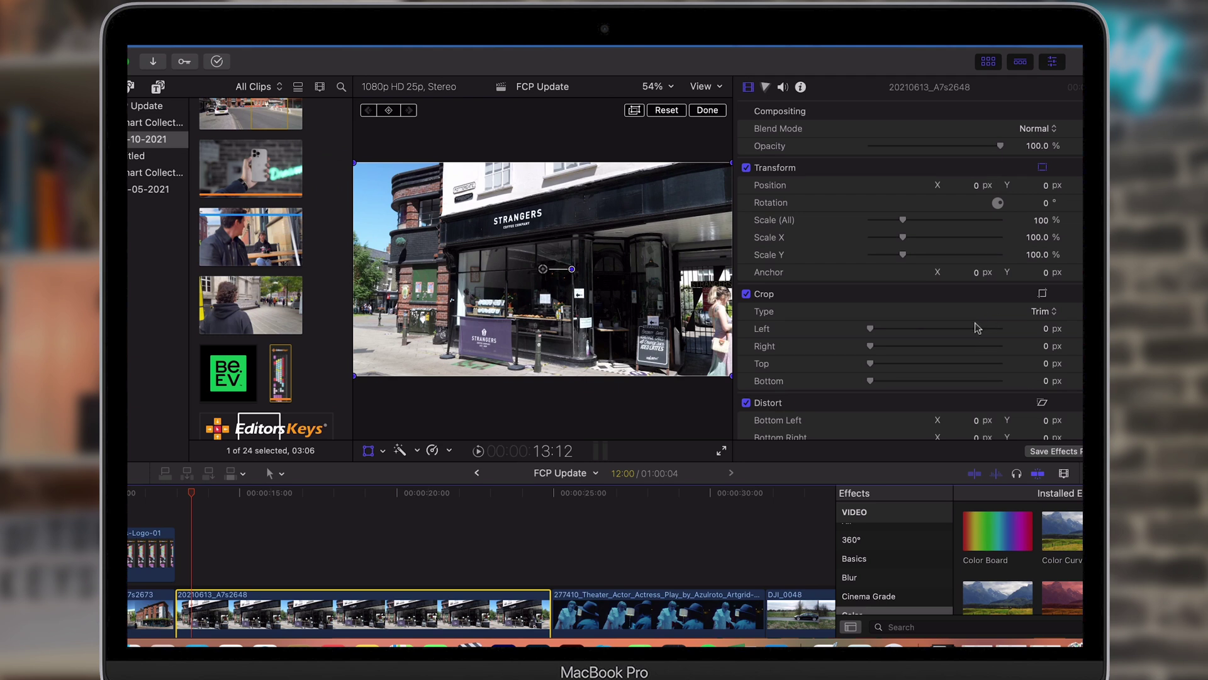
scroll(977, 328, "down", 5)
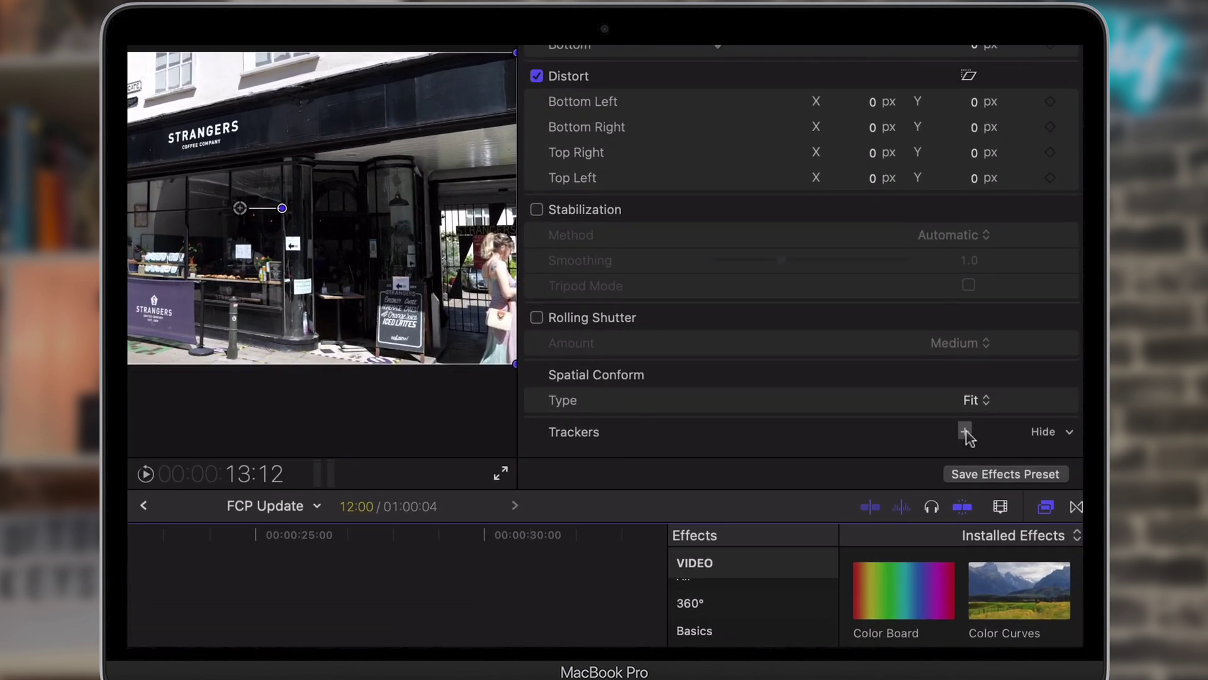
Step: Add an object tracker to the 20210613_A7s2648 clip, boxed tightly around the STRANGERS sign
left_click(965, 431)
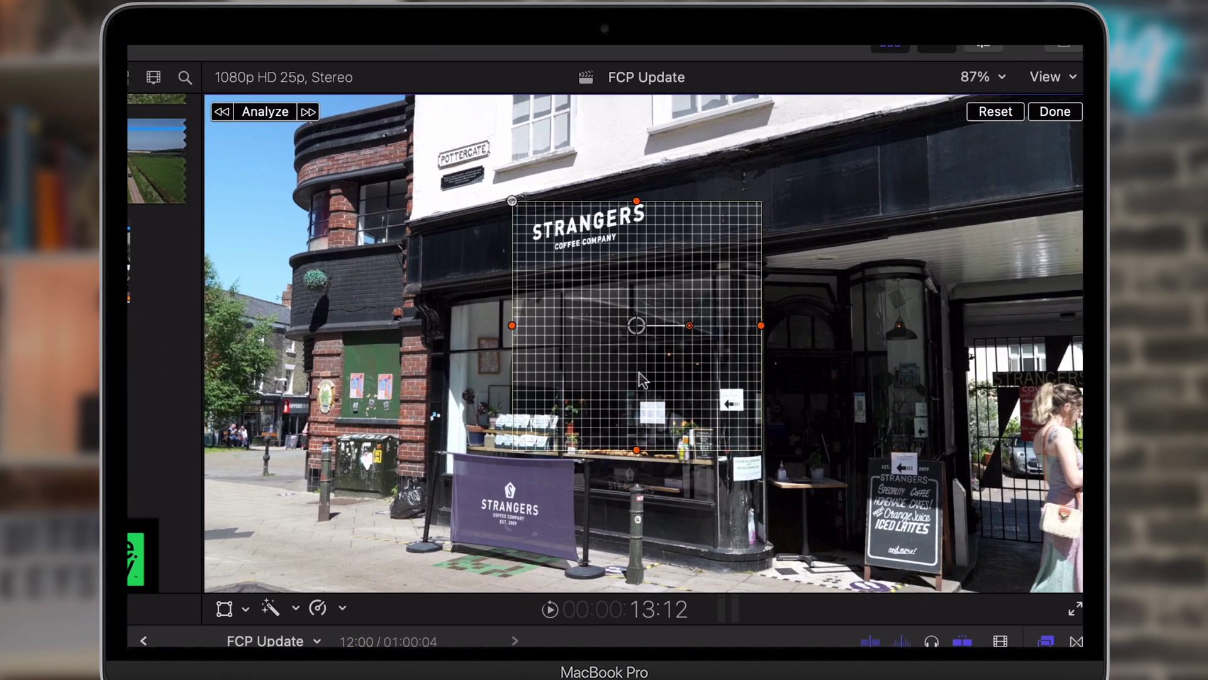
left_click_drag(640, 375, 599, 282)
left_click_drag(595, 357, 595, 261)
left_click_drag(719, 232, 628, 246)
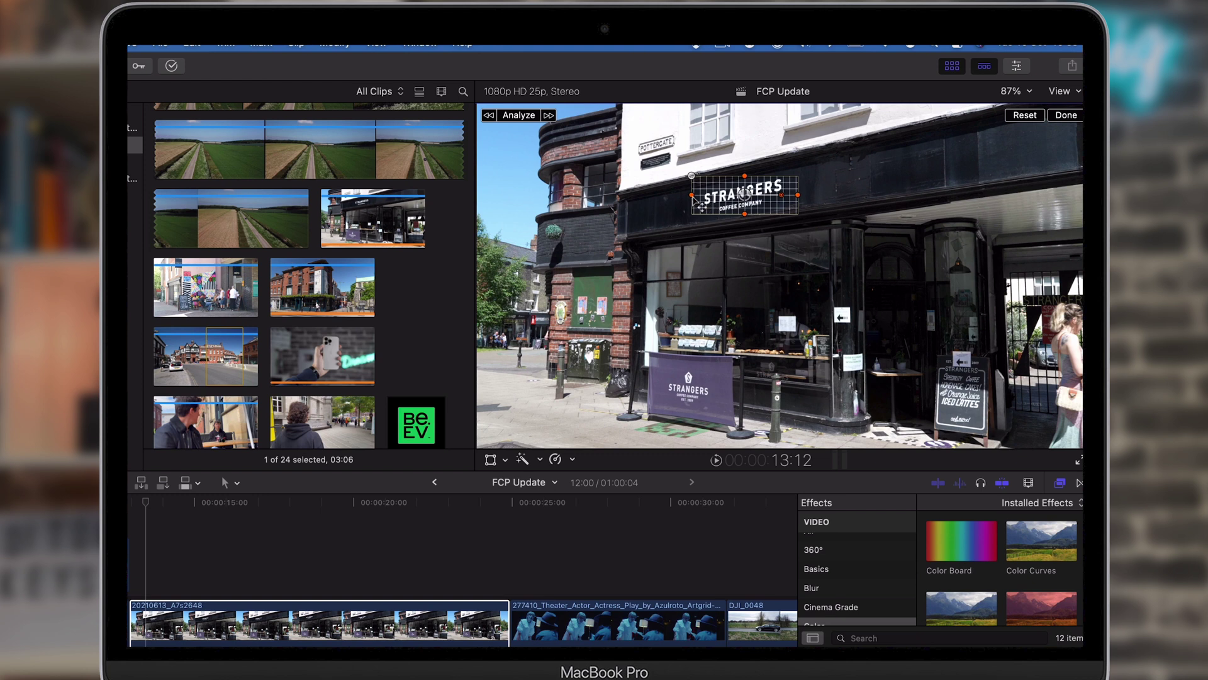
left_click_drag(746, 192, 746, 194)
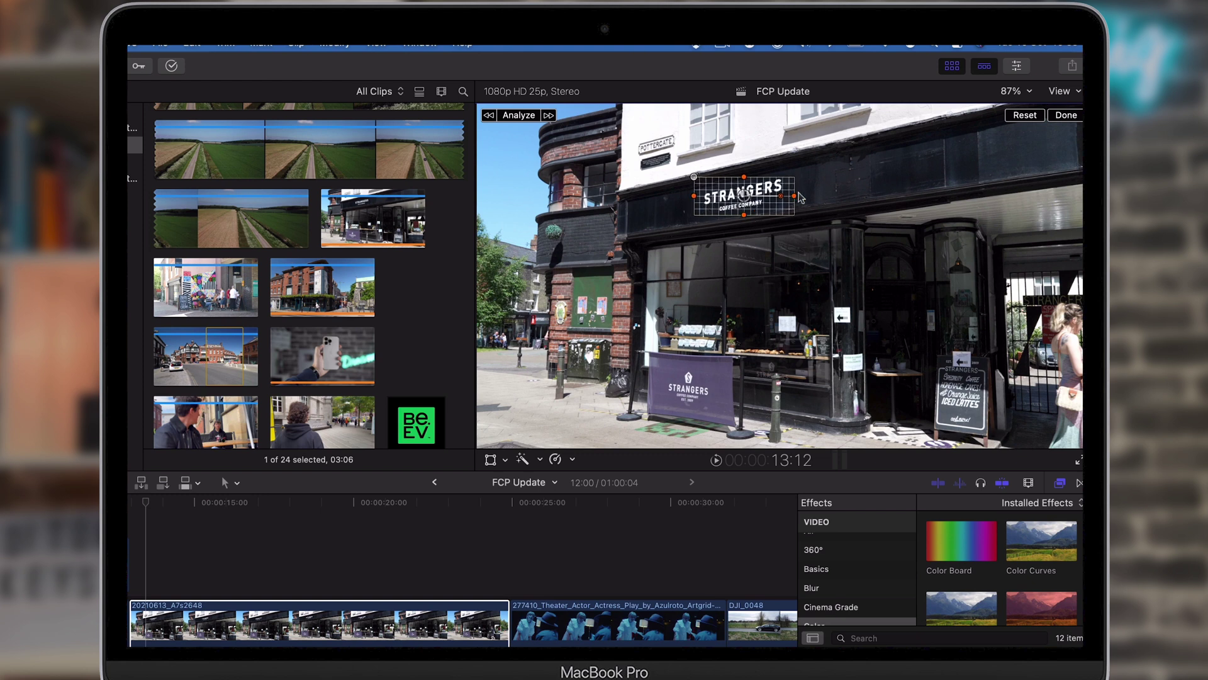
Step: Analyze the STRANGERS sign tracker through the clip, then move the playhead to 14:22
left_click(537, 117)
left_click(184, 623)
Step: Place the Editors Keys logo as a connected clip above the shop shot
scroll(301, 403, "down", 3)
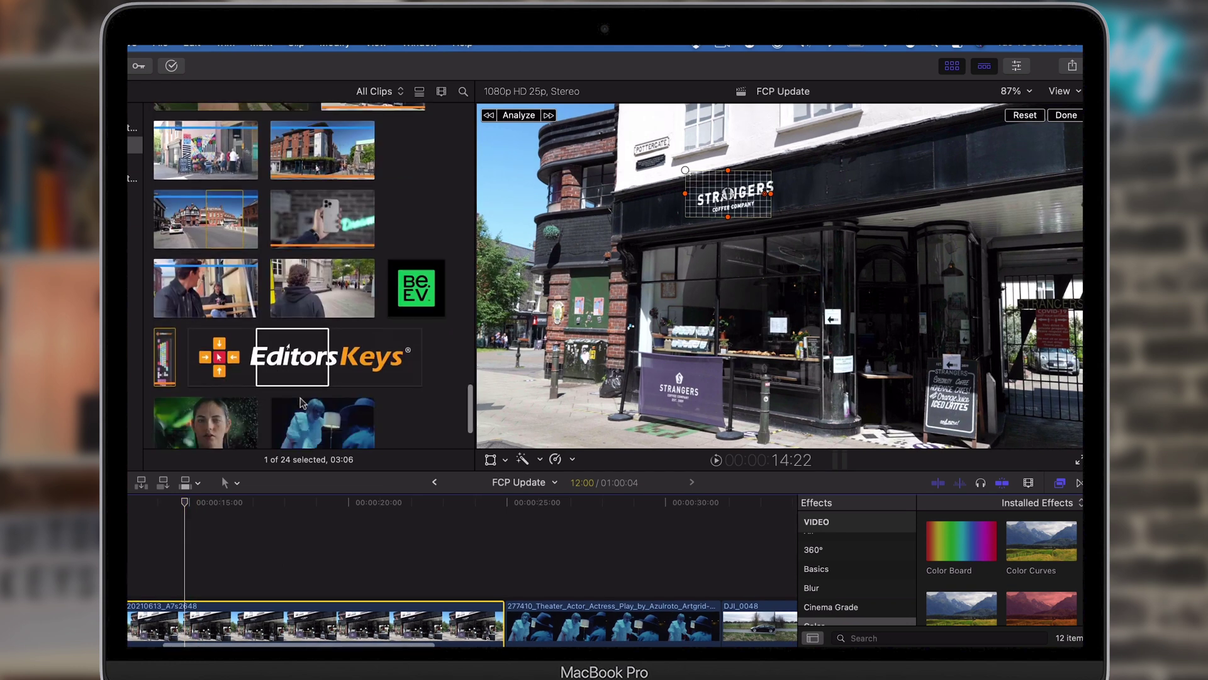
left_click_drag(296, 331, 189, 548)
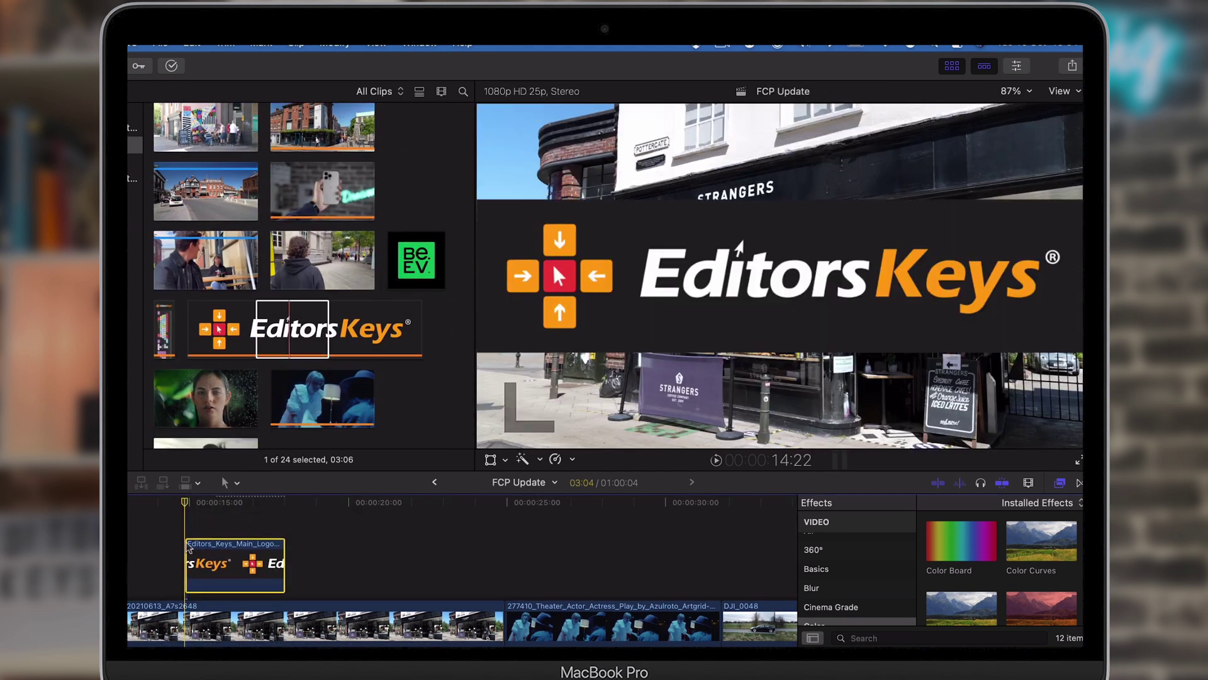
left_click(292, 331)
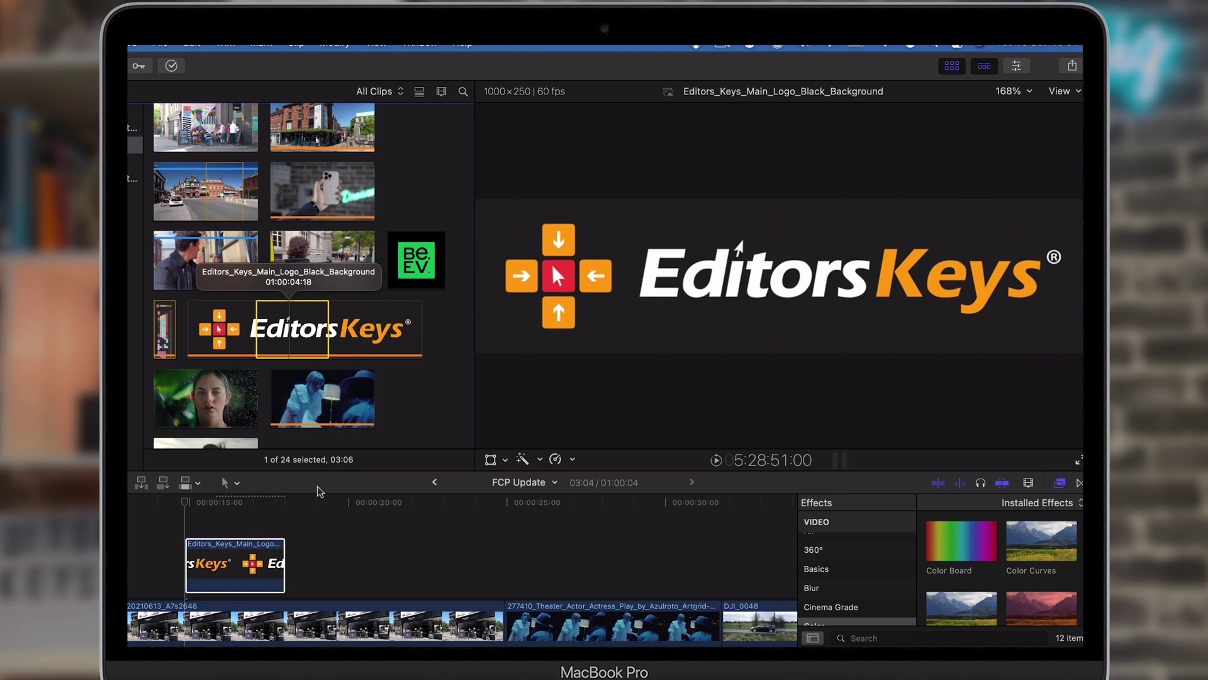
left_click(204, 502)
Step: Scale the logo to 19% over the STRANGERS sign with the on-screen Transform controls
left_click(505, 460)
left_click(545, 478)
left_click_drag(475, 199, 790, 182)
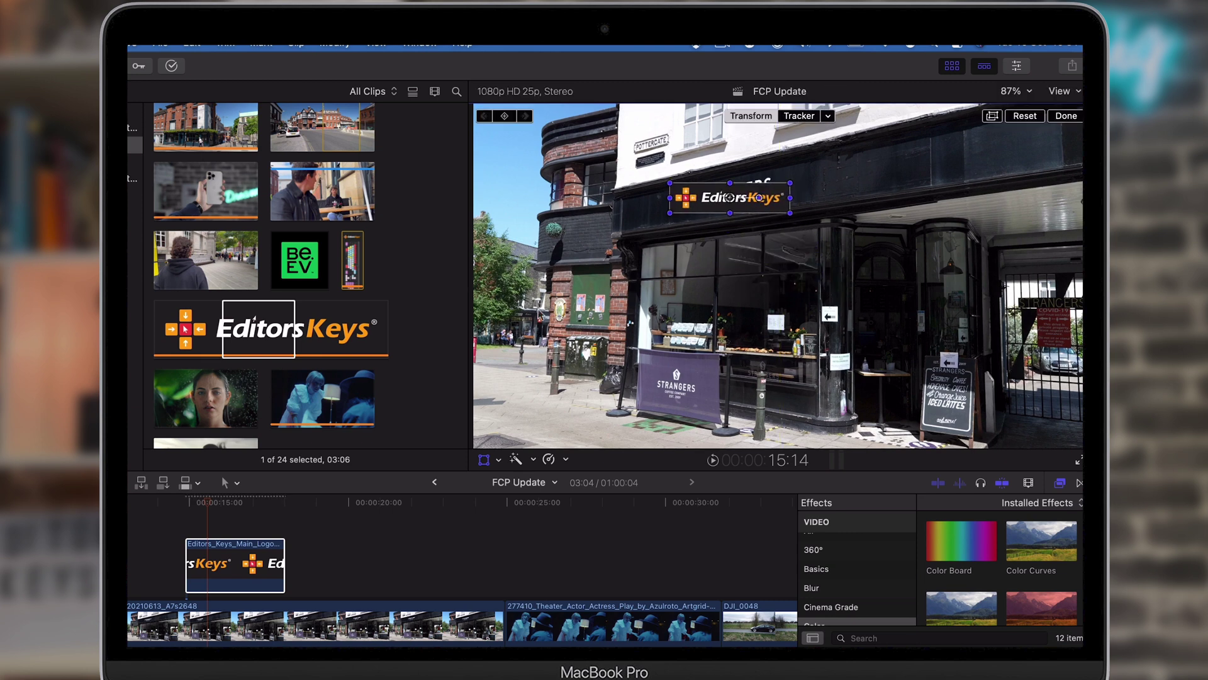
Step: Distort the logo's corners to match the STRANGERS sign's perspective
left_click(501, 461)
left_click(528, 514)
left_click_drag(791, 184, 792, 168)
left_click_drag(791, 213, 791, 206)
left_click_drag(670, 213, 670, 189)
left_click_drag(791, 170, 791, 167)
left_click_drag(791, 208, 787, 208)
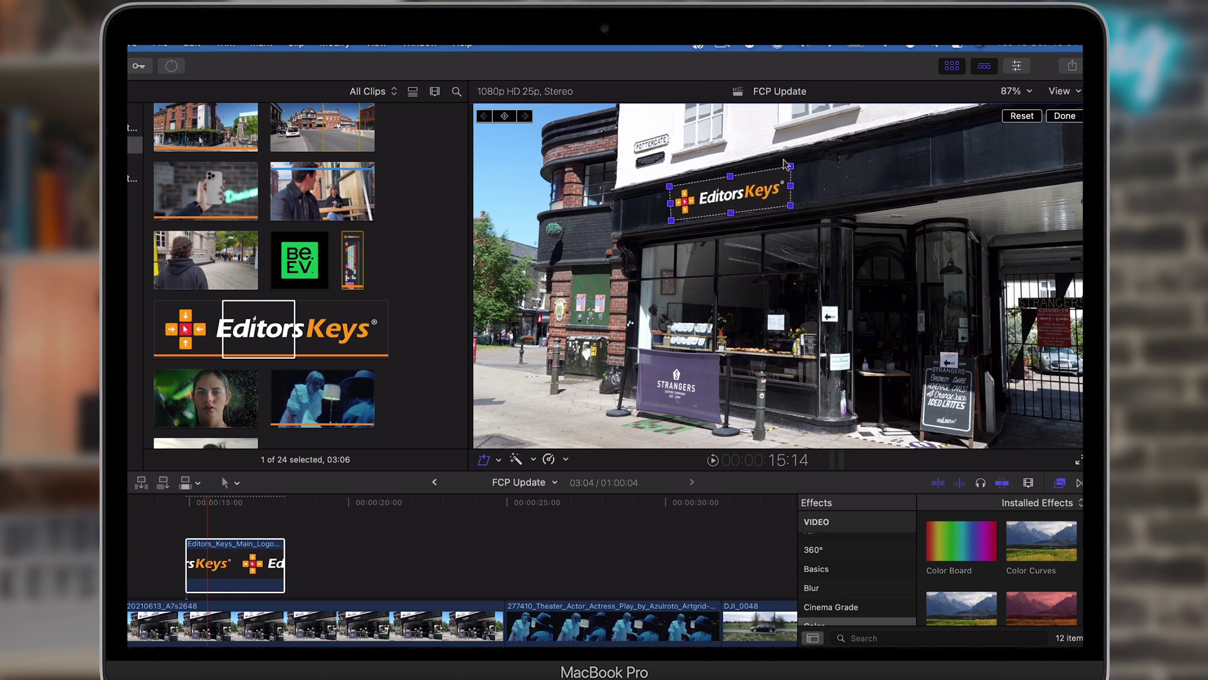
Step: Attach the logo to the sign's Object Track and extend its clip to start earlier
left_click(498, 459)
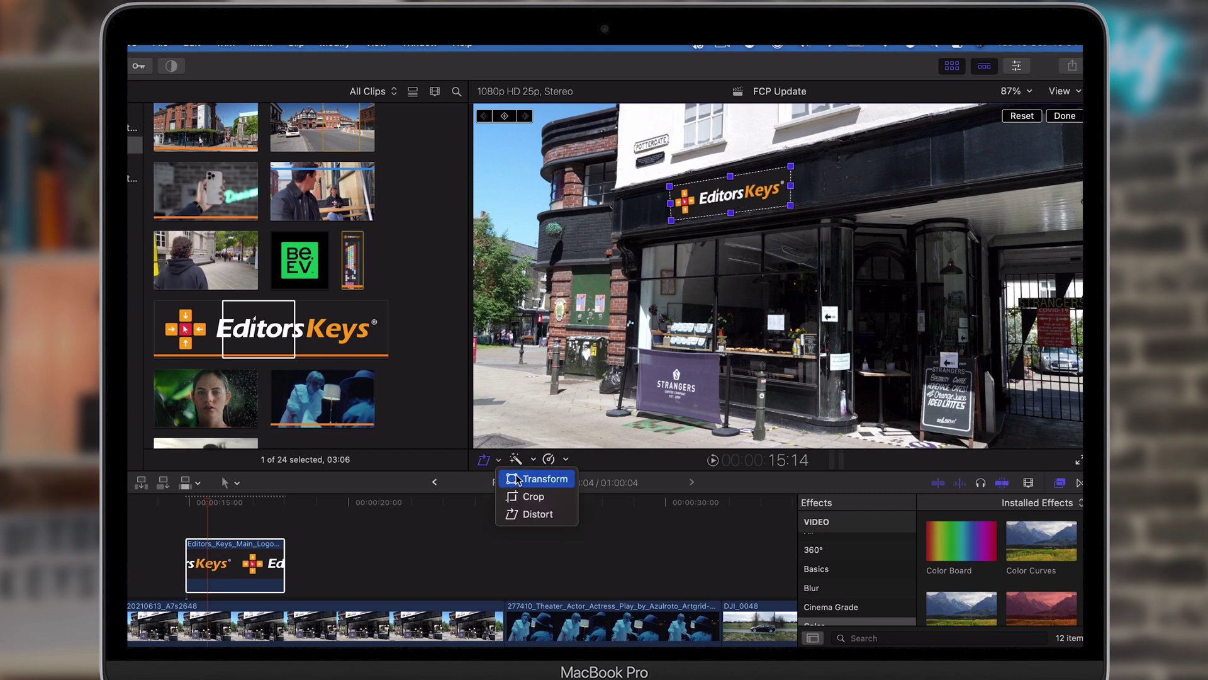
left_click(522, 477)
left_click(828, 117)
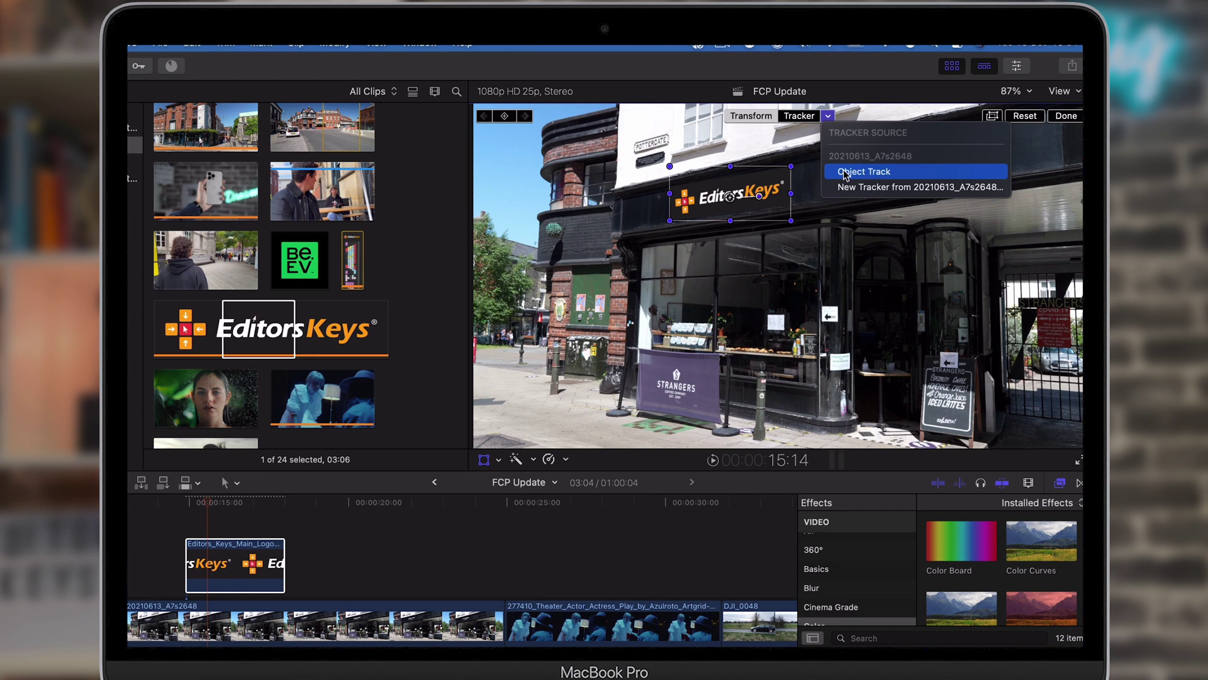
left_click(878, 174)
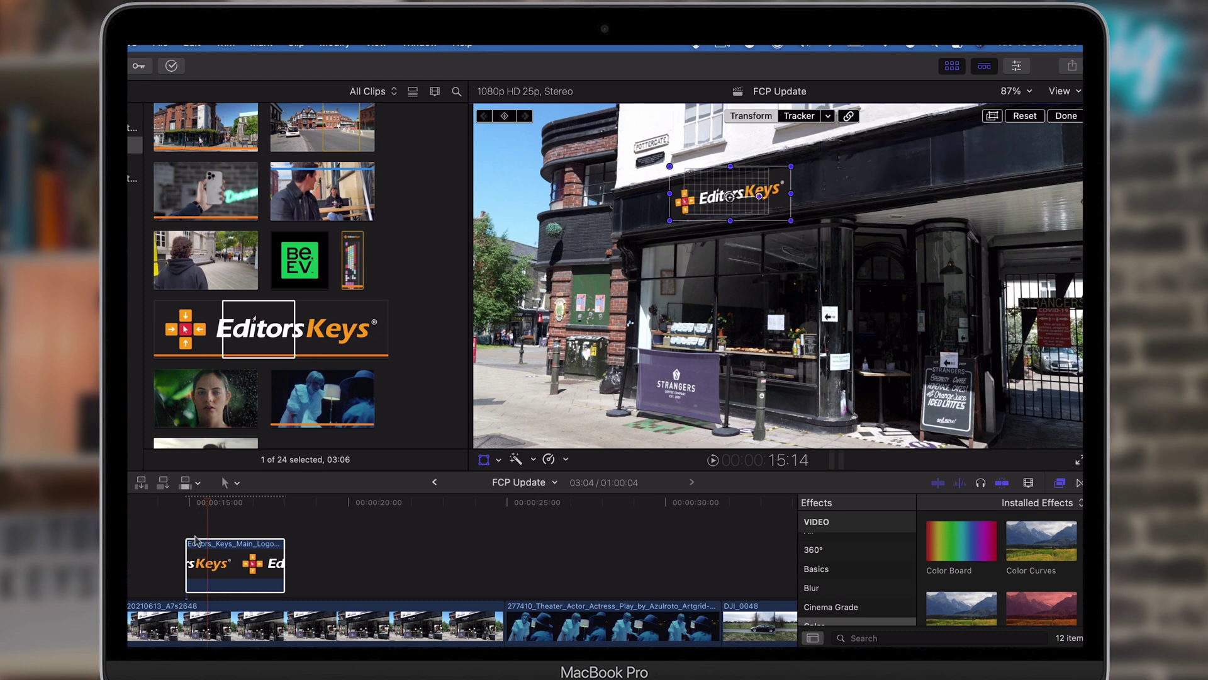
left_click_drag(188, 548, 155, 551)
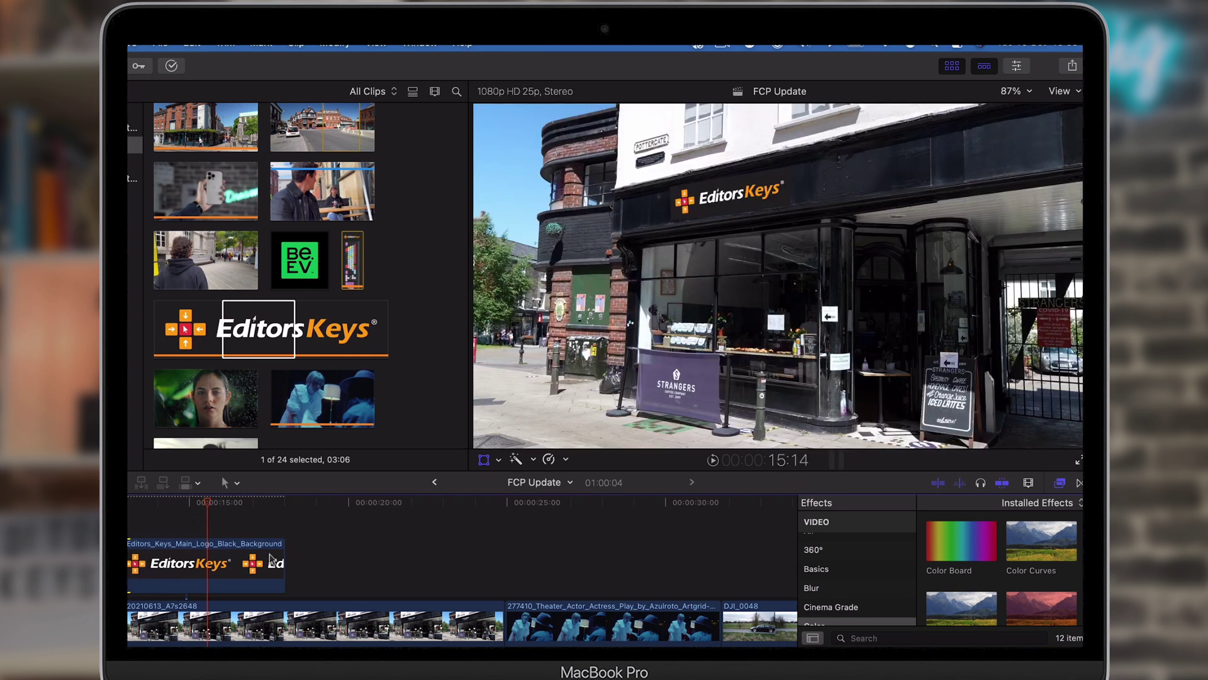
Step: Extend the logo clip to the end of the shop shot and play back the tracked logo
left_click_drag(284, 566, 515, 566)
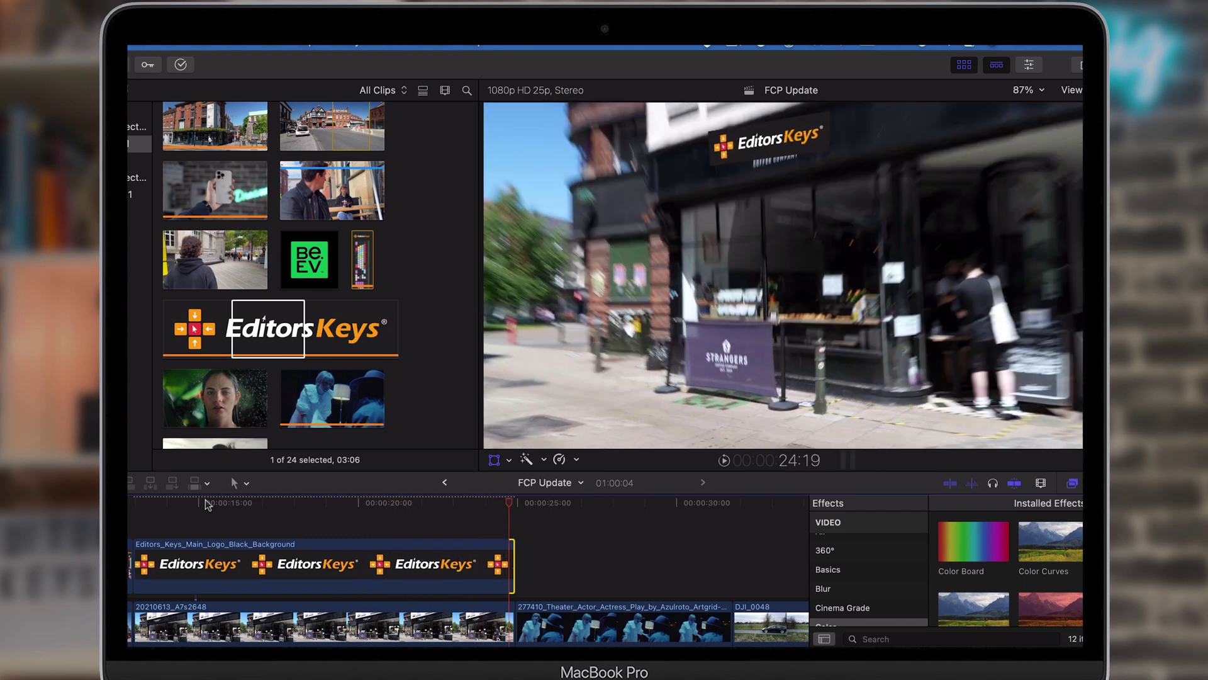
key("space")
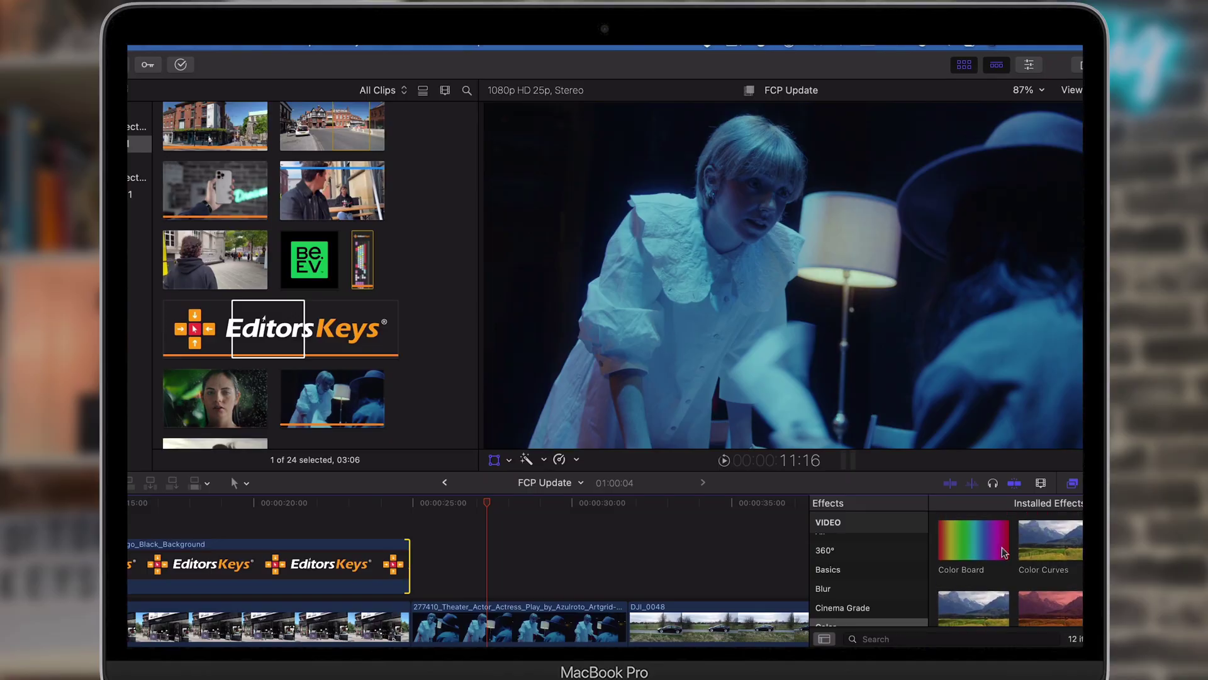
Step: Apply Color Wheels to the theatre clip with an ellipse mask analyzed to track the actress's face
scroll(565, 565, "down", 2)
left_click(539, 574)
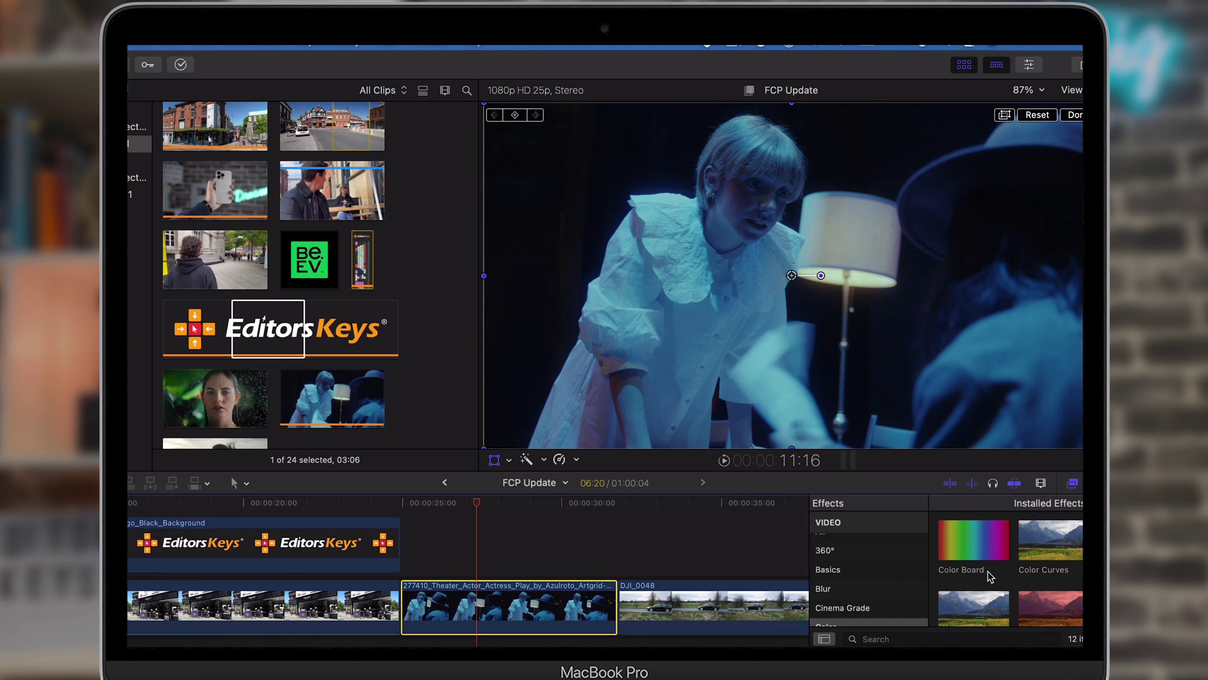
scroll(991, 576, "down", 1)
mouse_move(985, 609)
left_mouse_down()
mouse_move(910, 475)
mouse_move(881, 393)
mouse_move(806, 332)
mouse_move(770, 221)
mouse_move(764, 255)
mouse_move(822, 291)
mouse_move(871, 259)
mouse_move(981, 302)
mouse_move(866, 312)
mouse_move(812, 371)
mouse_move(660, 356)
mouse_move(551, 223)
mouse_move(710, 267)
mouse_move(849, 274)
mouse_move(877, 255)
mouse_move(991, 262)
mouse_move(965, 282)
mouse_move(867, 272)
mouse_move(770, 219)
mouse_move(717, 233)
mouse_move(724, 254)
mouse_move(763, 227)
left_mouse_up()
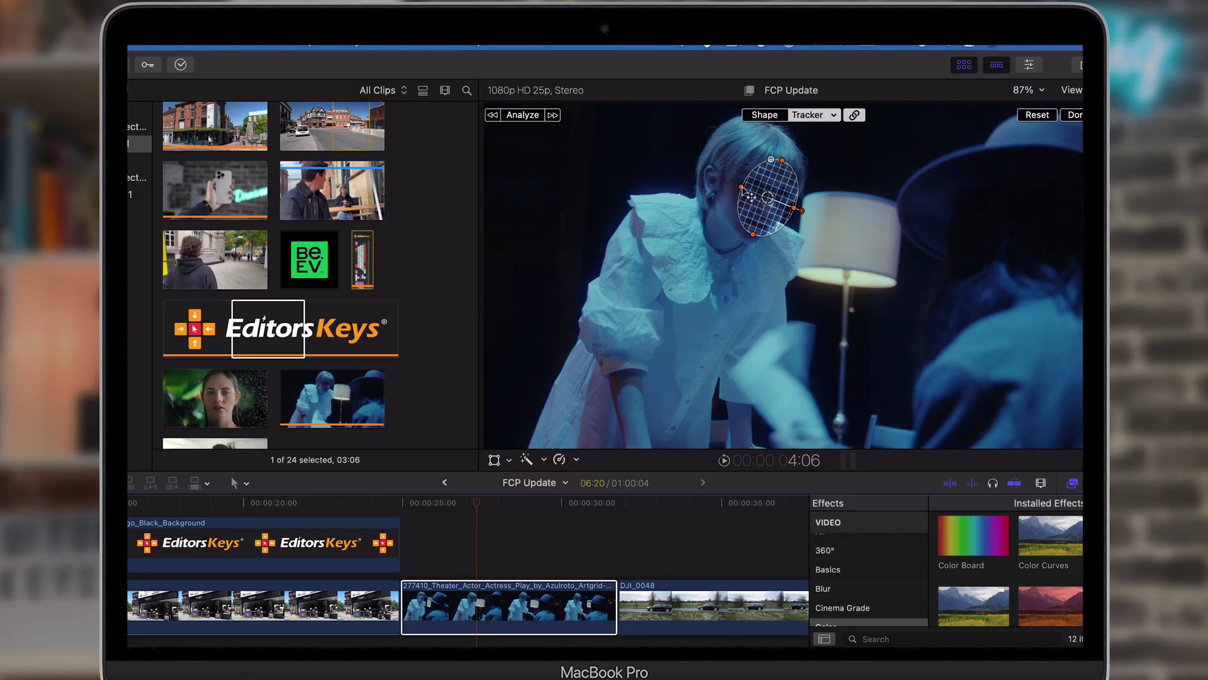
left_click_drag(766, 212, 761, 214)
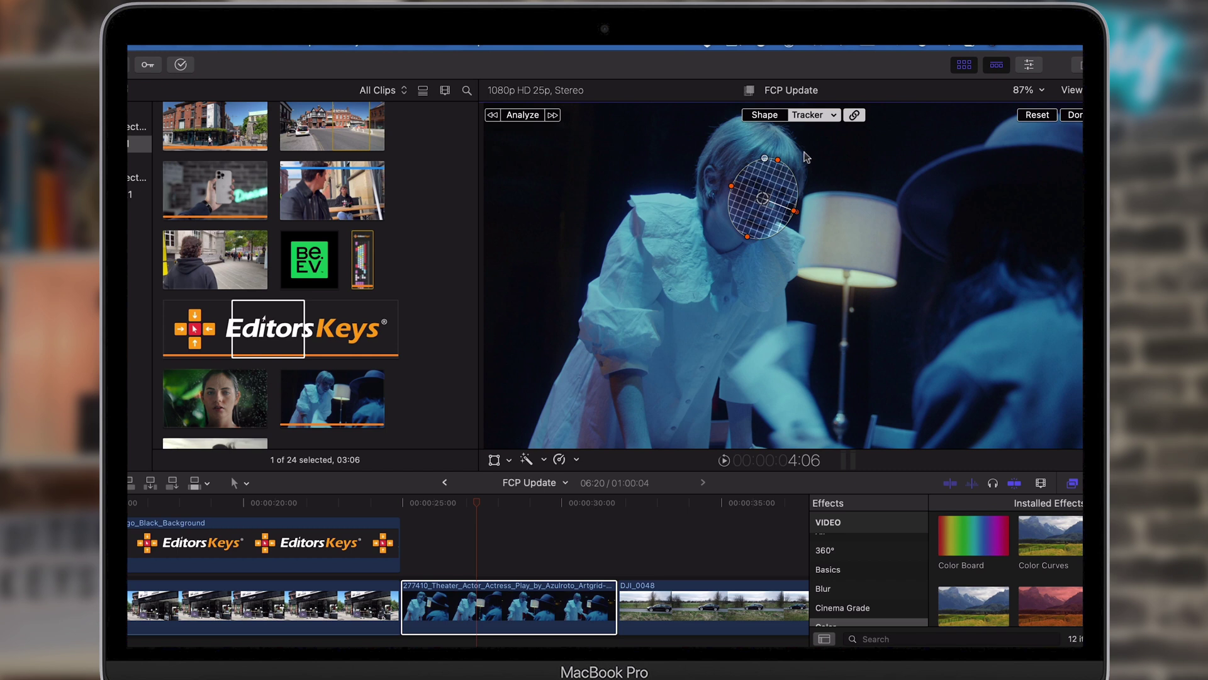
left_click(522, 115)
Step: Show the Color Wheels settings and toggle the shape mask and correction off and on to compare
key("shift+z")
left_click(1029, 66)
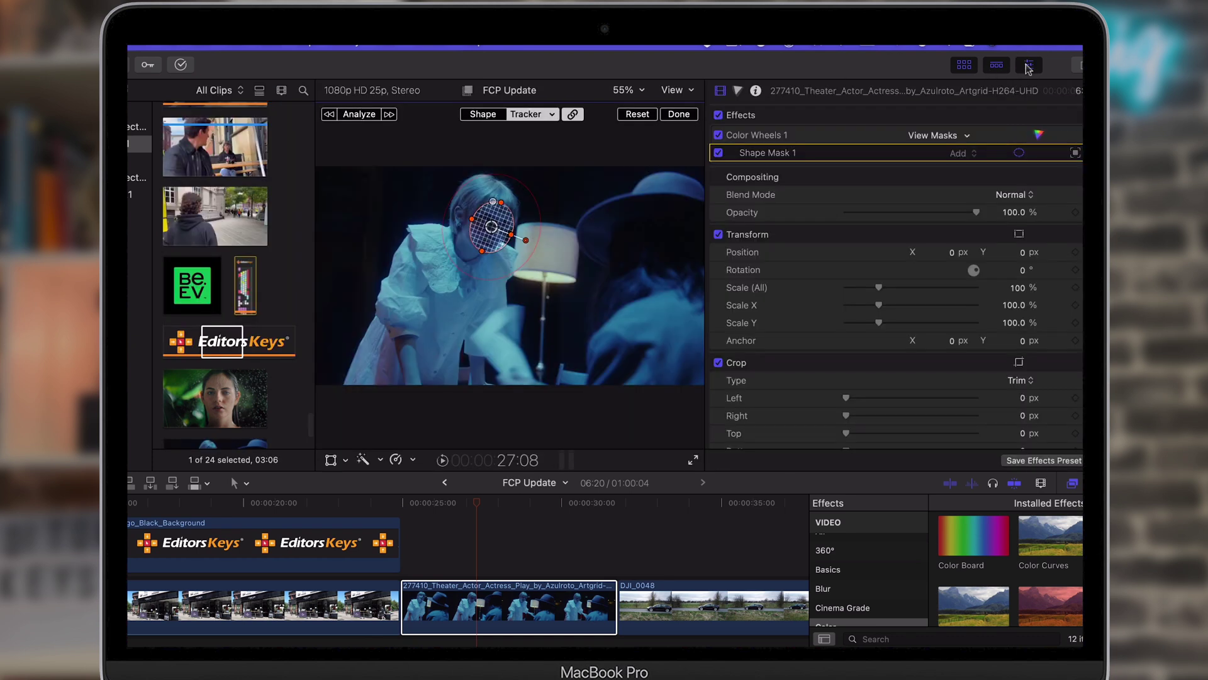
left_click(1039, 136)
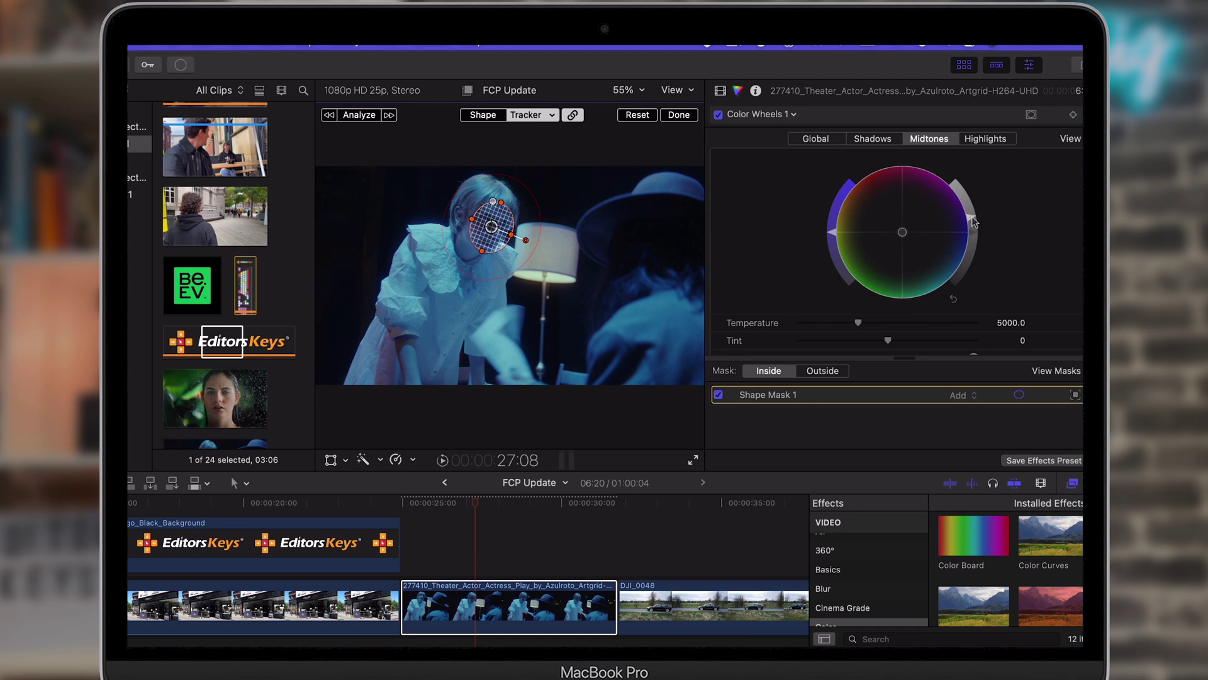
left_click(719, 395)
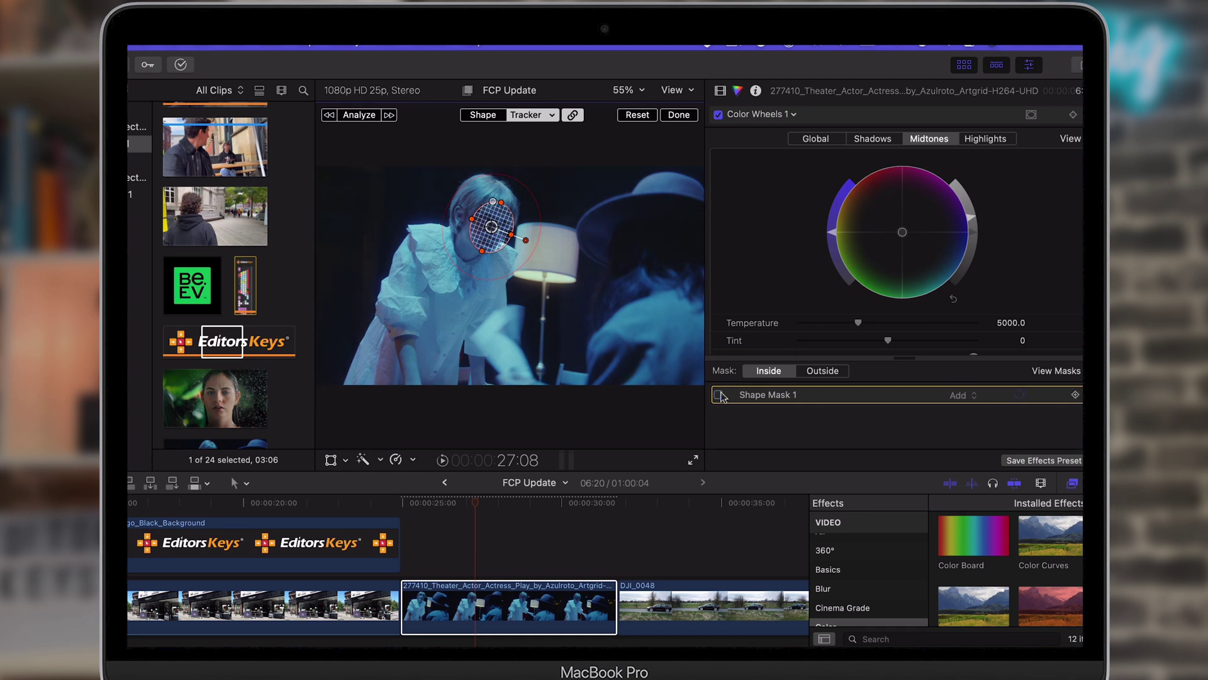
left_click(719, 395)
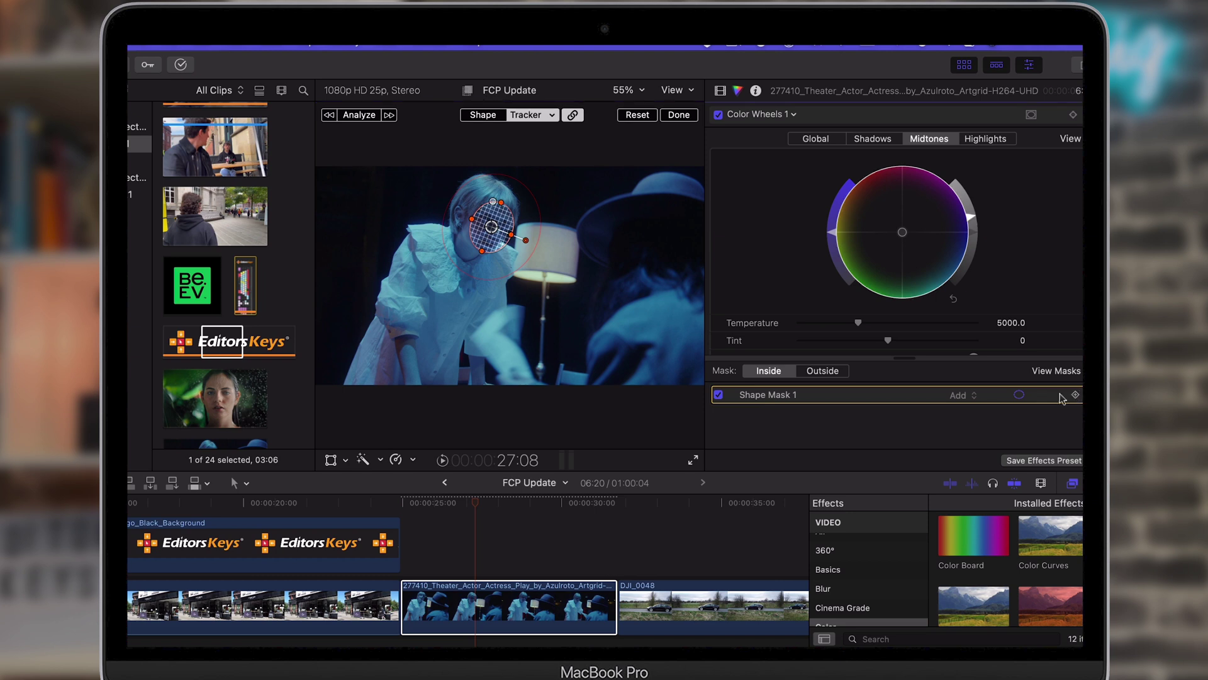
left_click(719, 114)
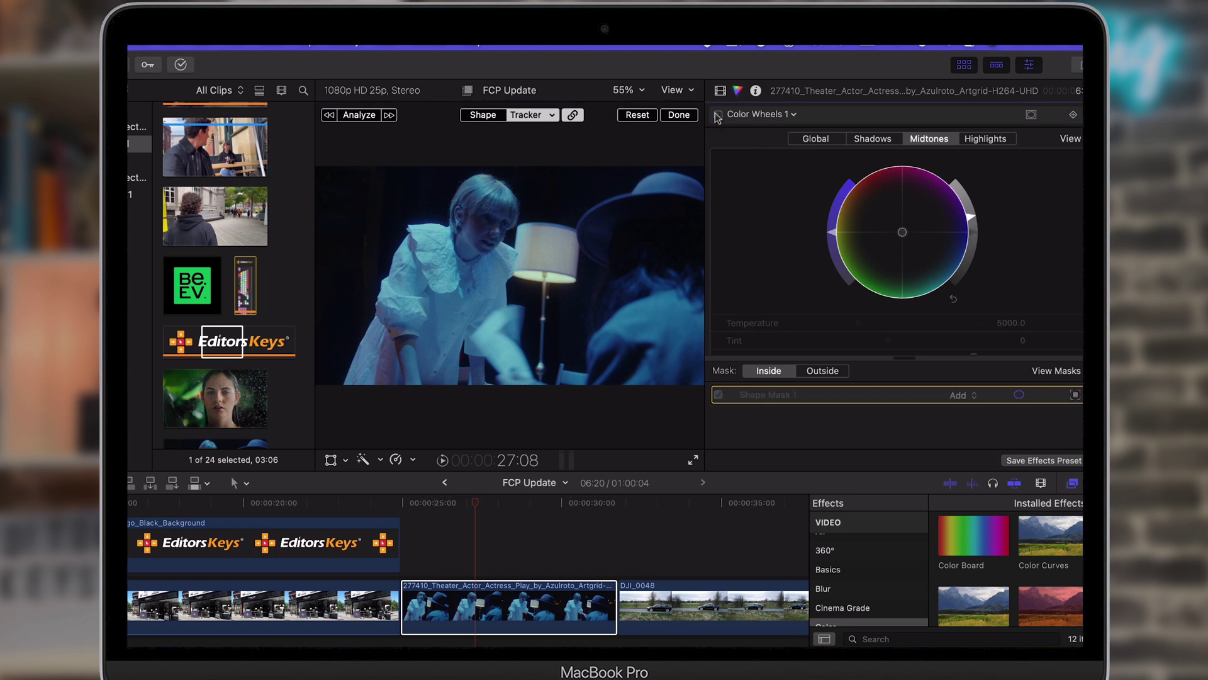
left_click(718, 114)
left_click(719, 115)
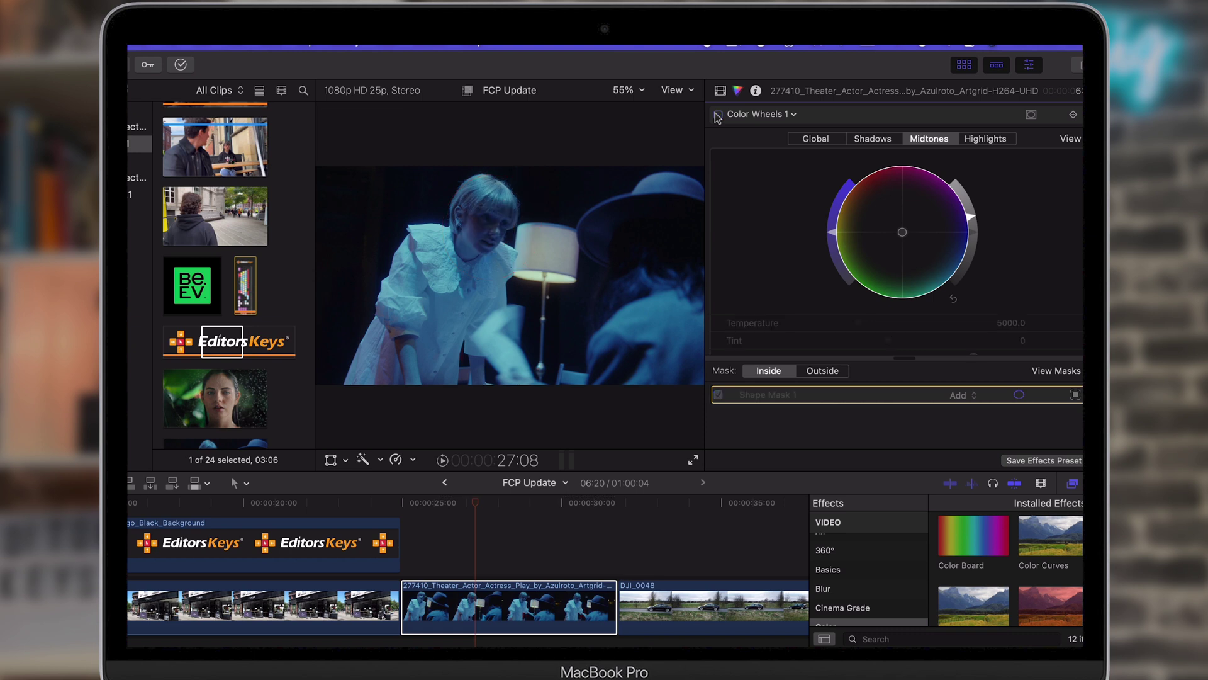
left_click(719, 115)
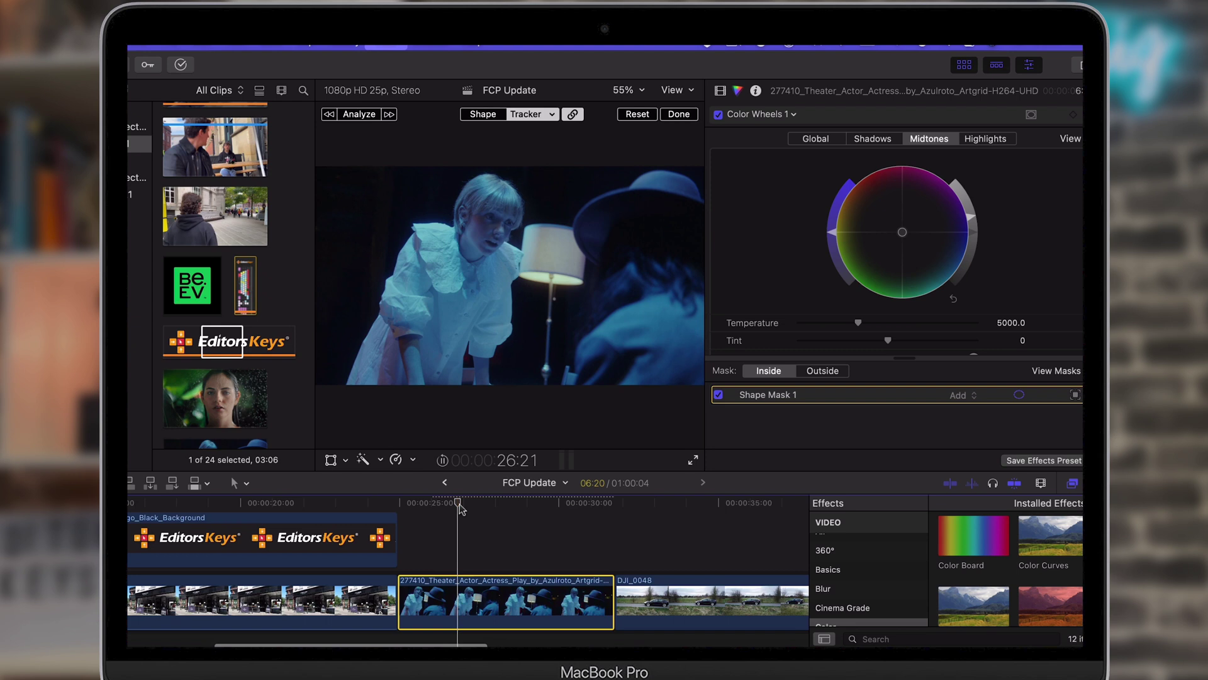
Step: Play the theatre clip from an earlier point to review the masked face correction
scroll(466, 541, "right", 2)
left_click(483, 504)
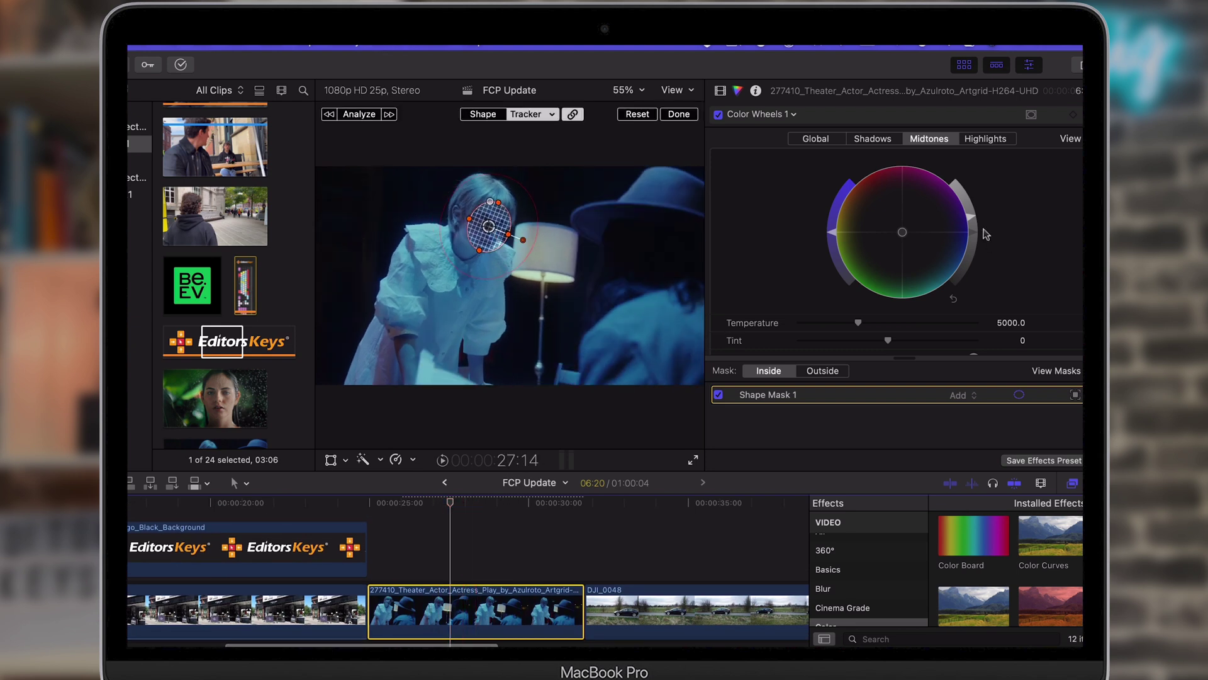
left_click(385, 504)
key("space")
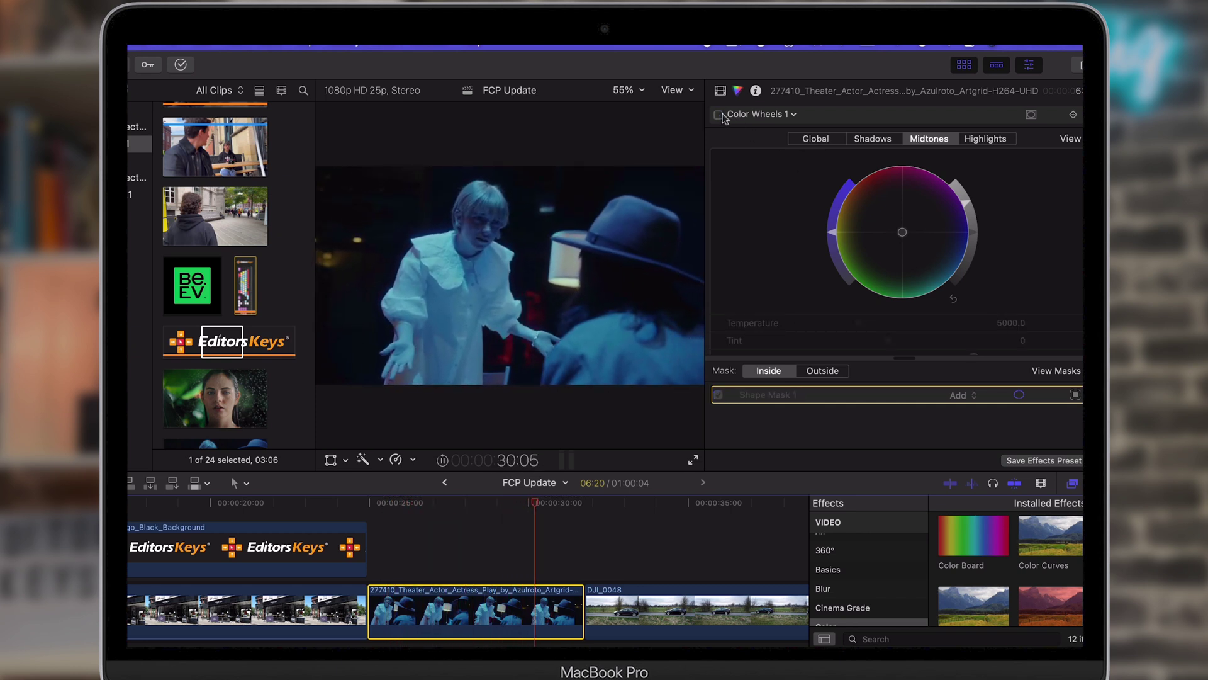
key("space")
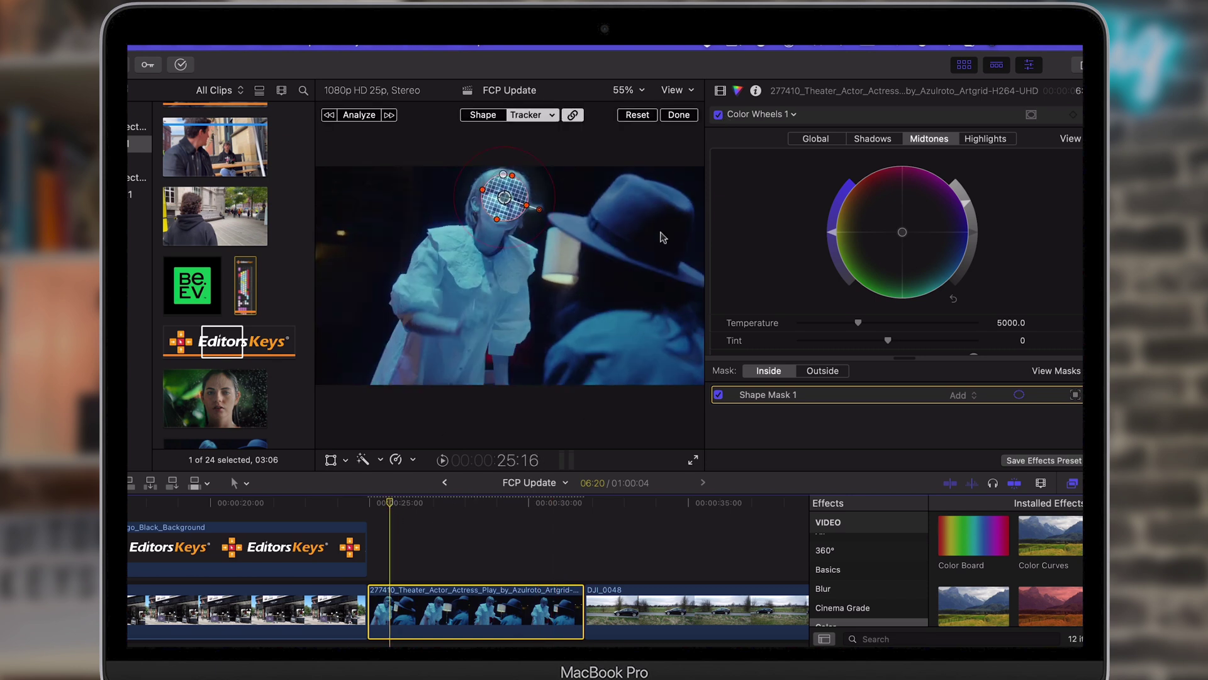
Step: Replay the face correction, then move to the DJI_0048 car clip and play it
key("space")
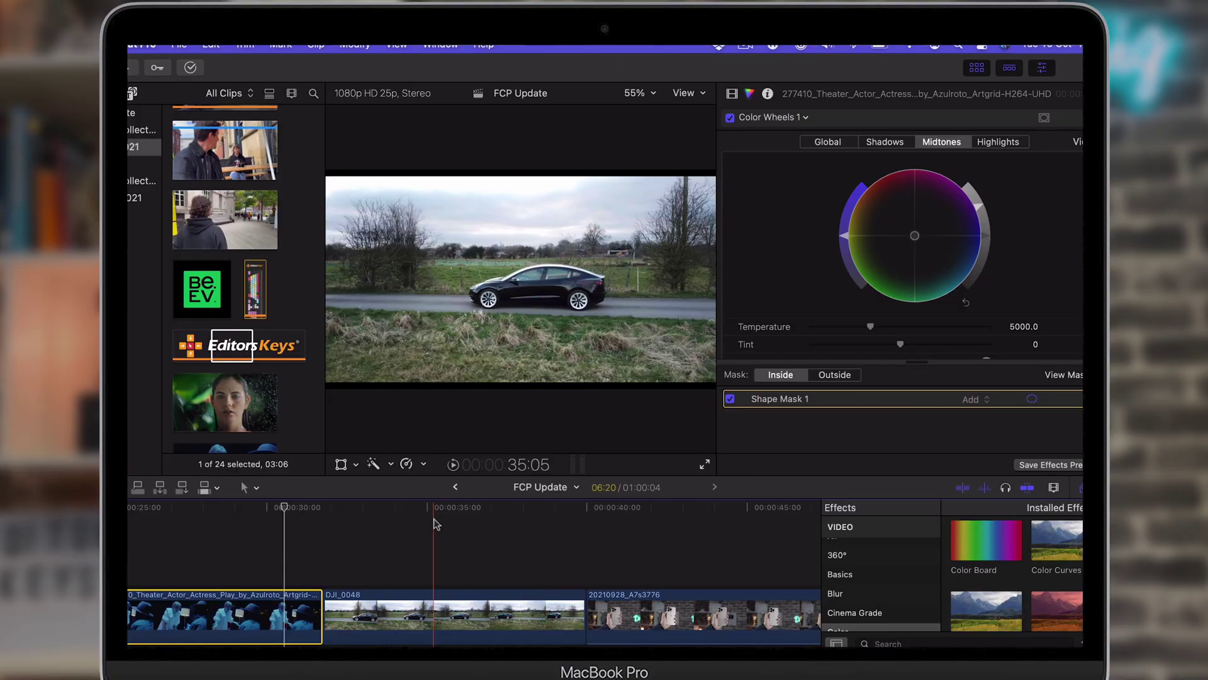
left_click(381, 510)
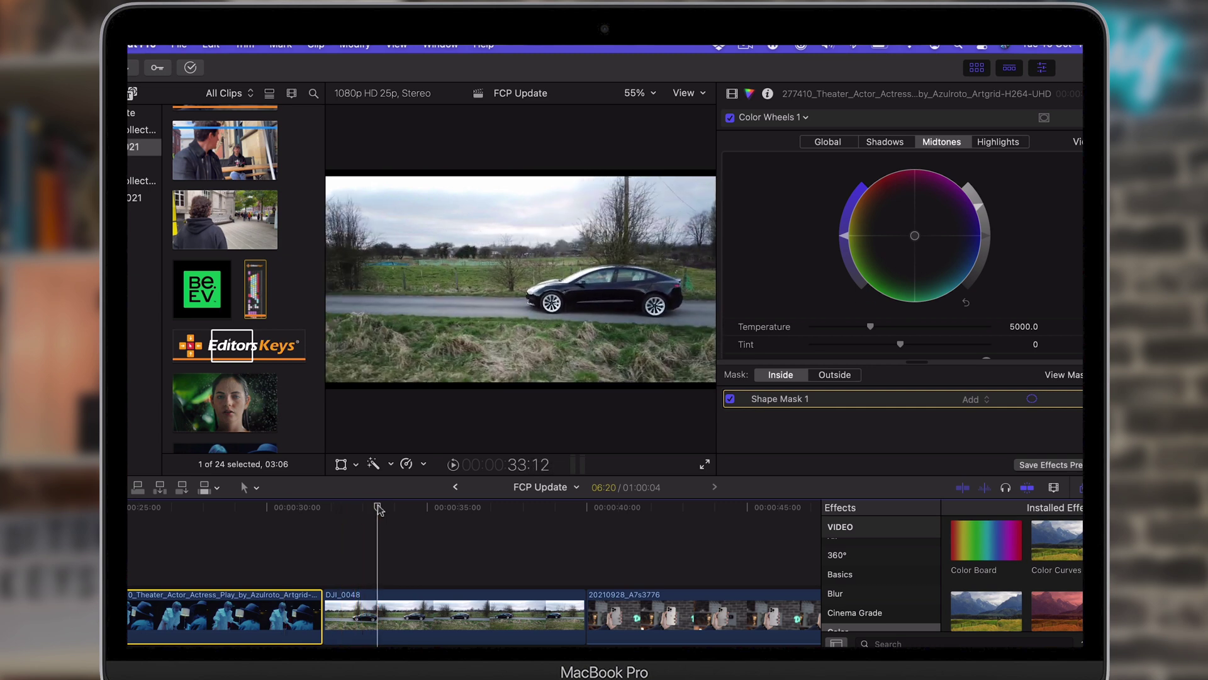
key("space")
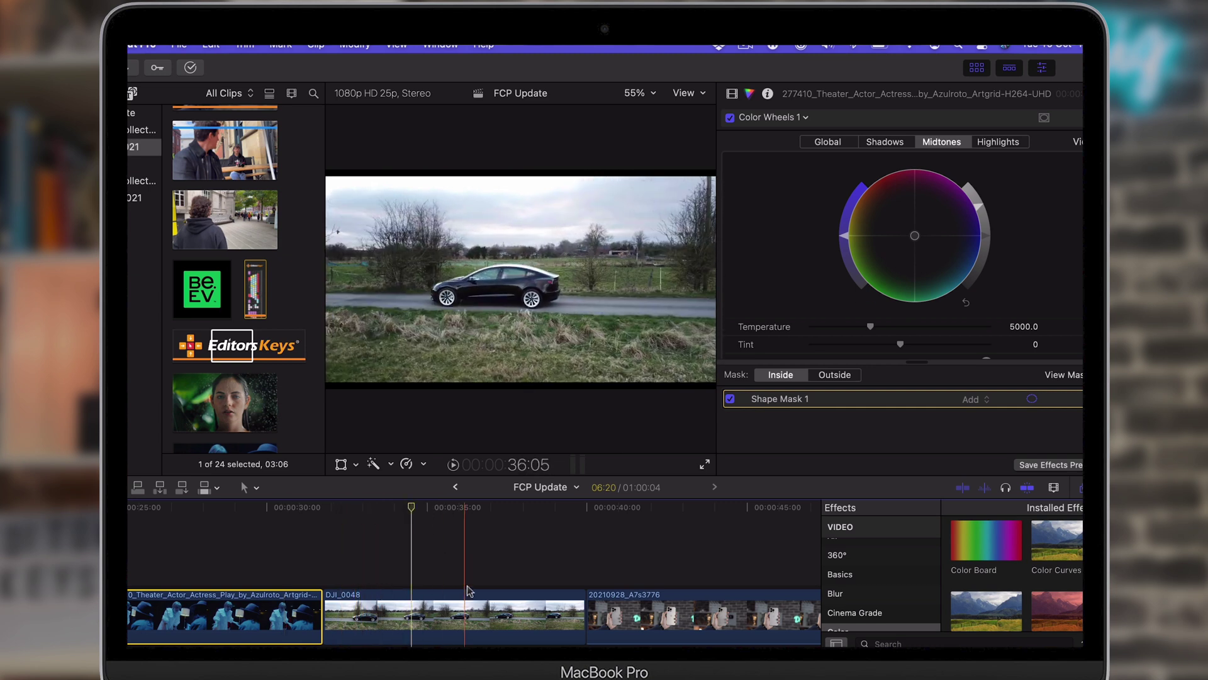
Step: Open the Titles library and move to a frame of the car in DJI_0048
left_click(133, 94)
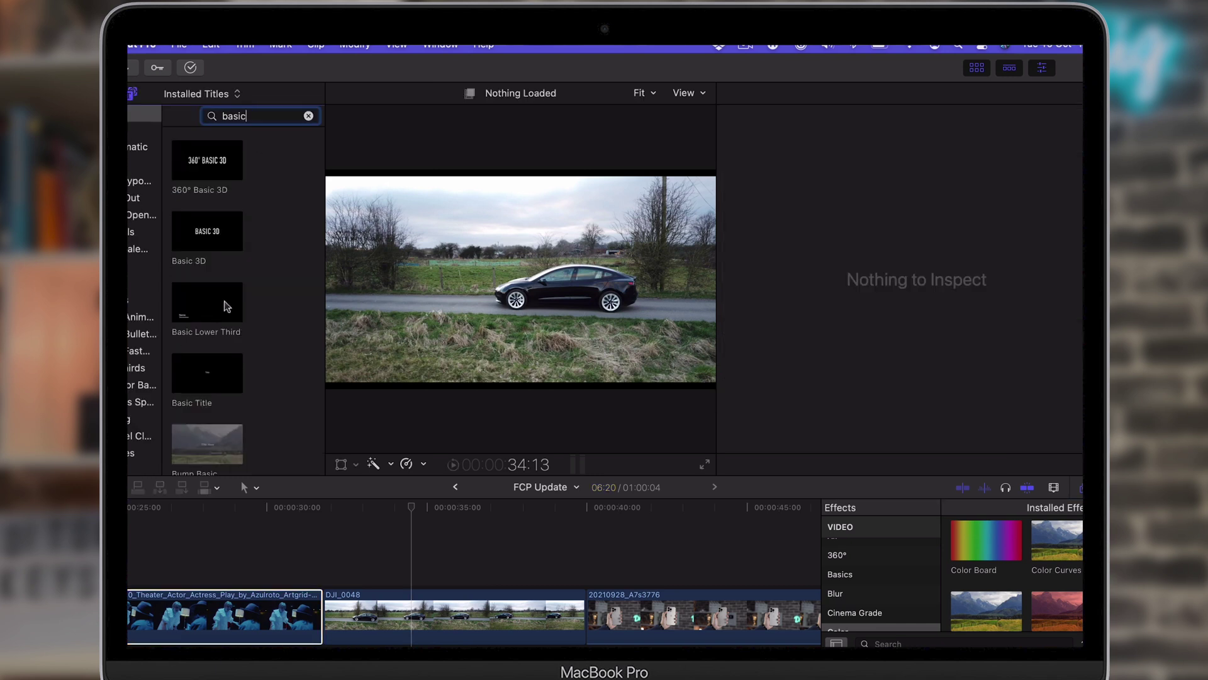
scroll(259, 299, "down", 1)
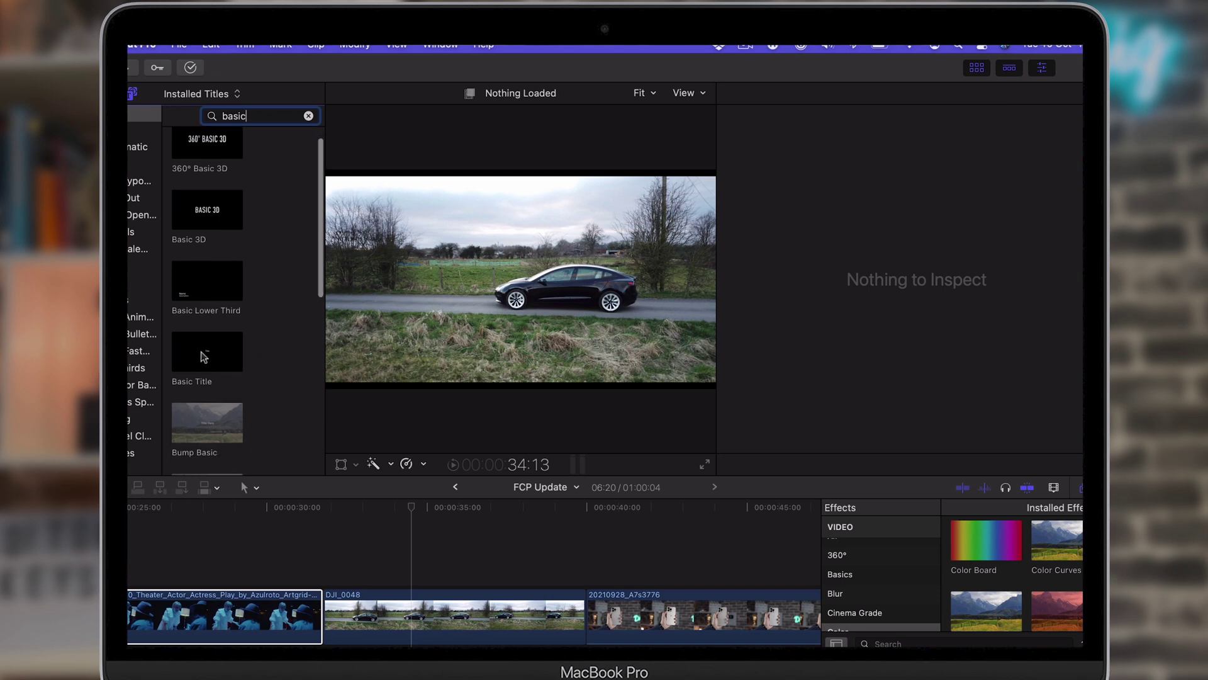
scroll(203, 357, "up", 1)
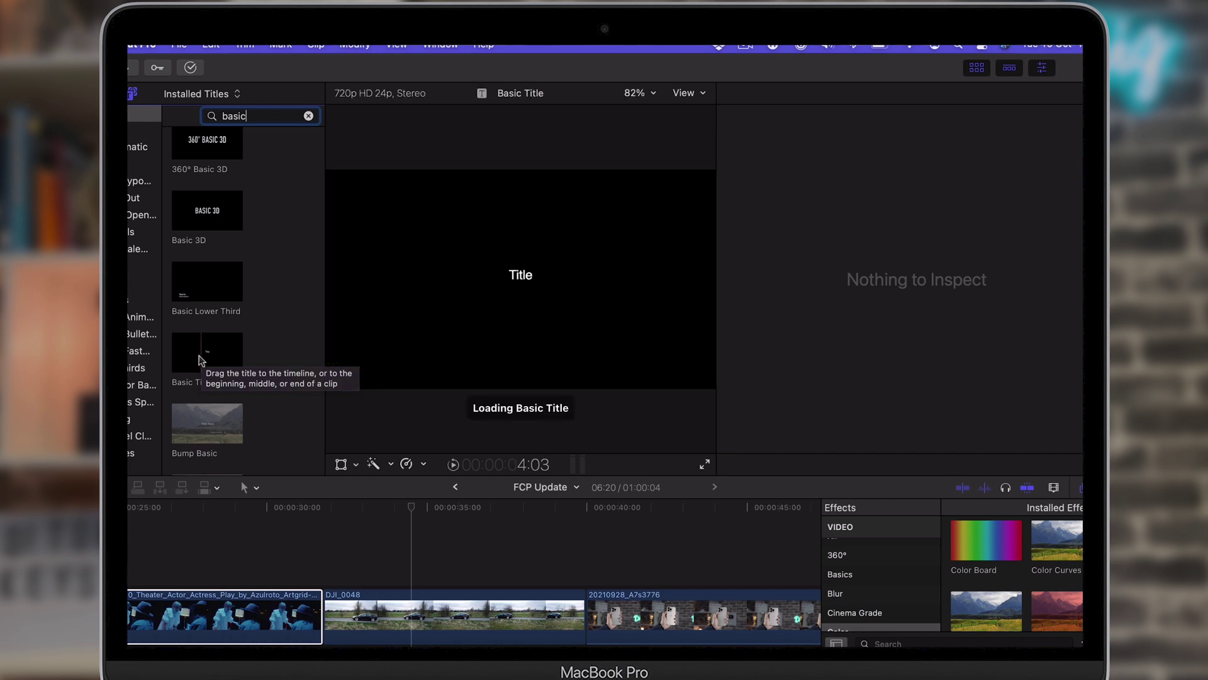
left_click(434, 507)
left_click(435, 507)
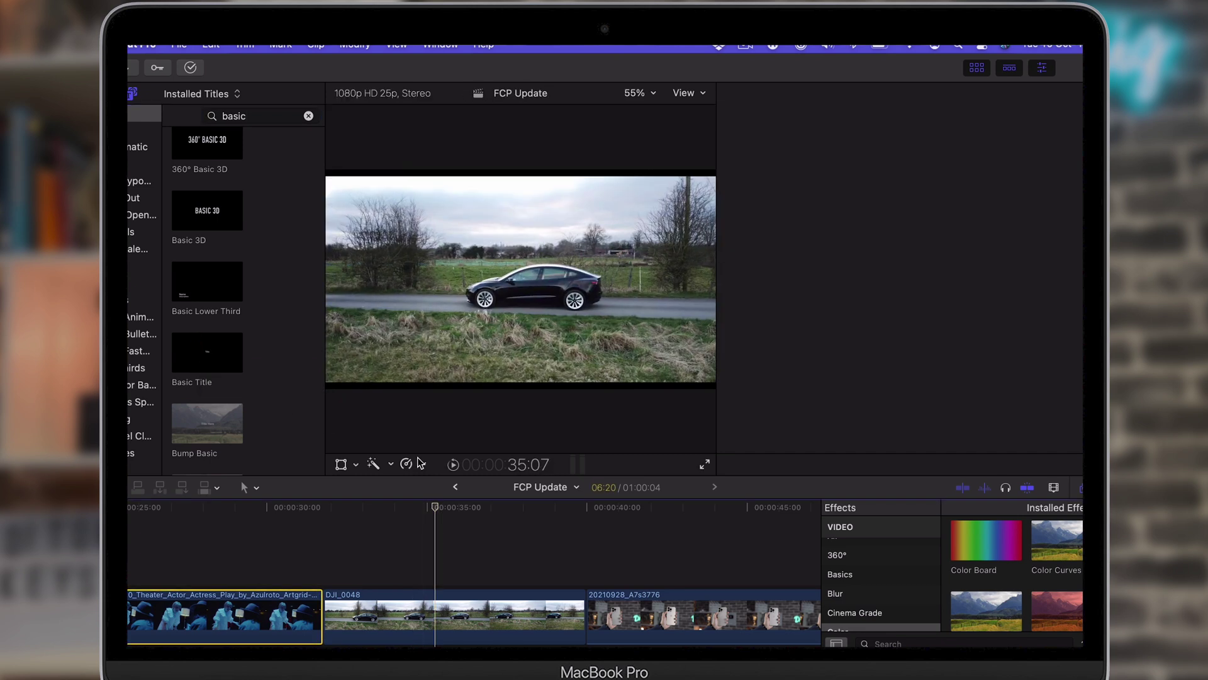
Step: Drop a Basic Title onto the car and analyze the car's movement
key("super+4")
left_click_drag(199, 349, 533, 276)
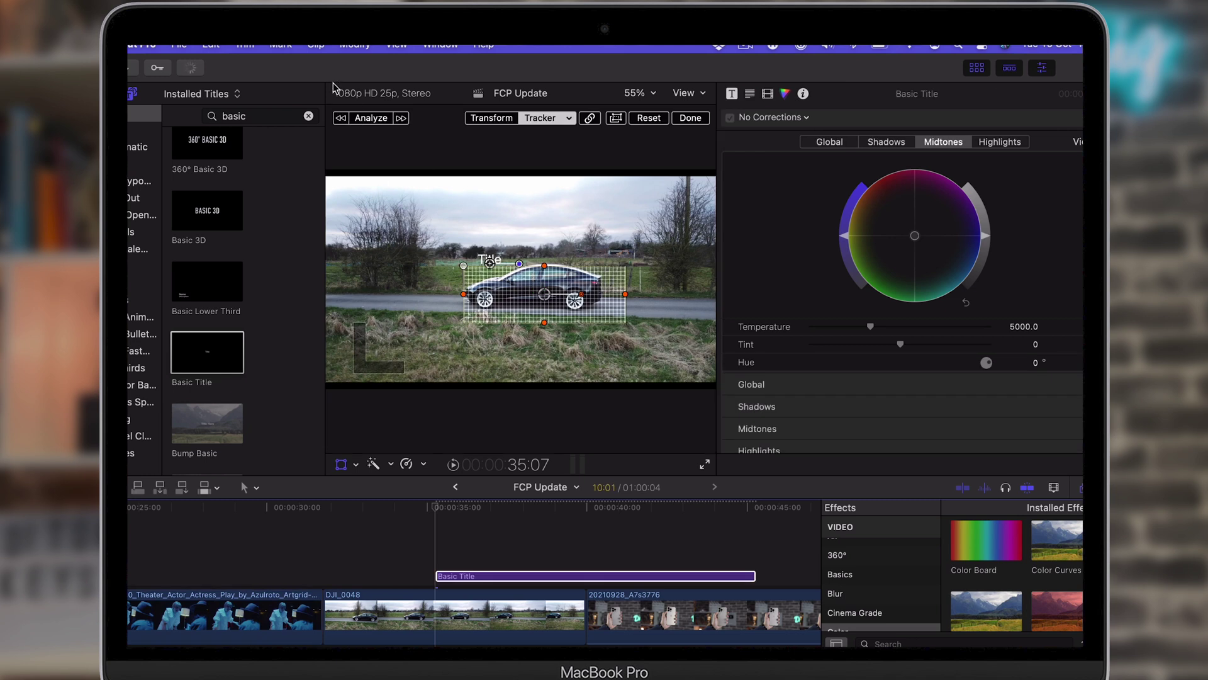
left_click(372, 119)
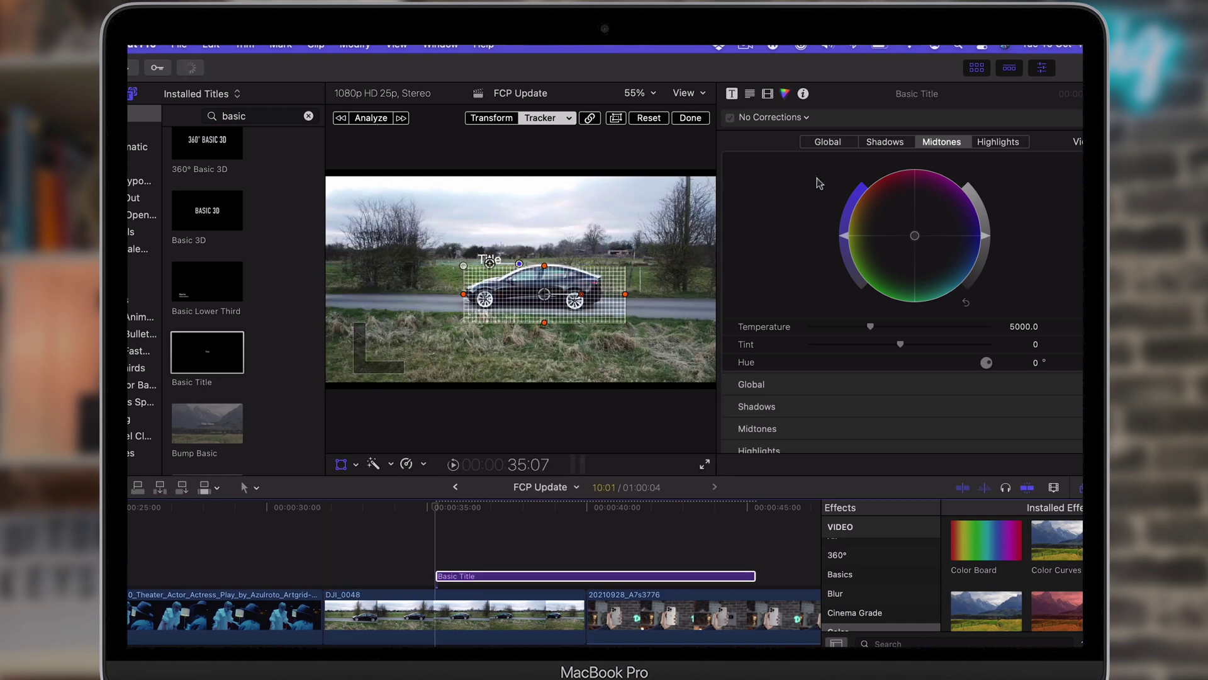
Step: Set the title text to 'Tesla' and move it above the car
left_click(733, 95)
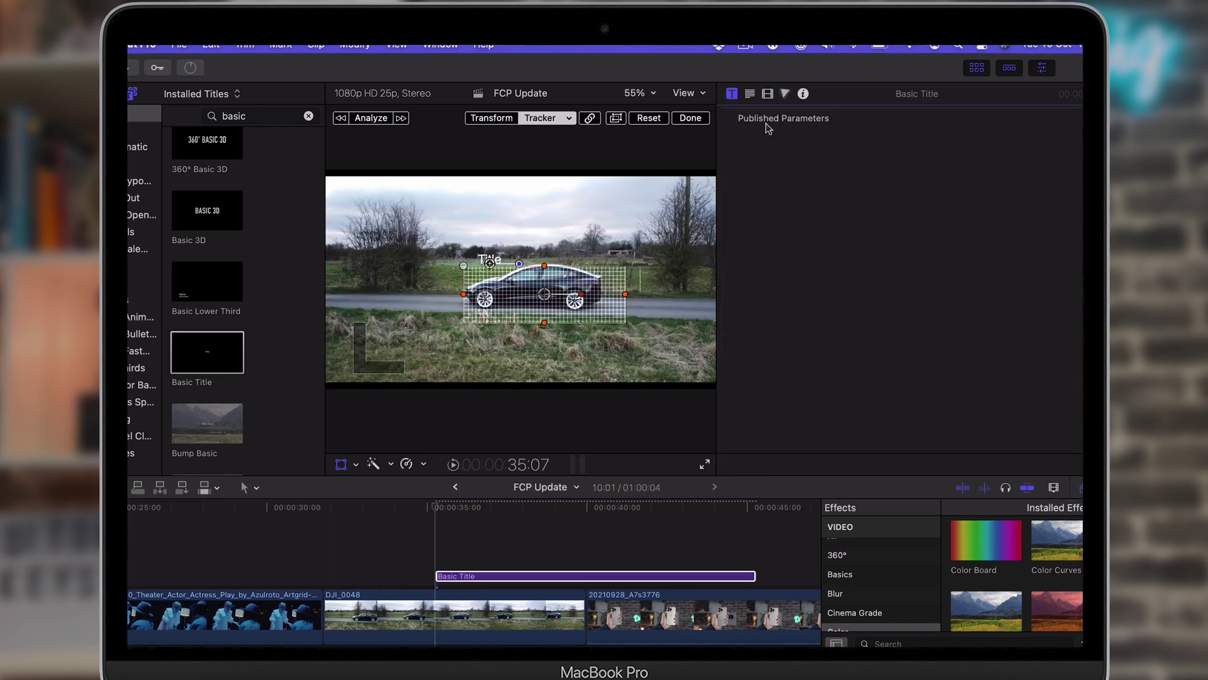
left_click(751, 94)
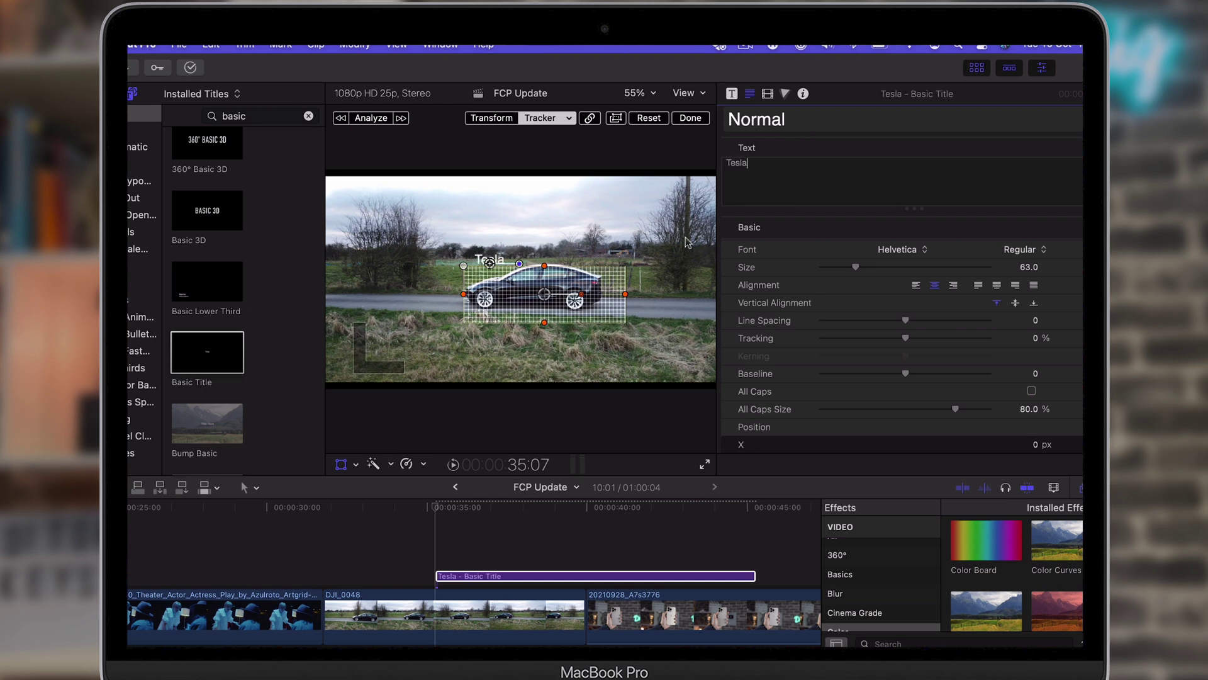
left_click_drag(491, 262, 520, 255)
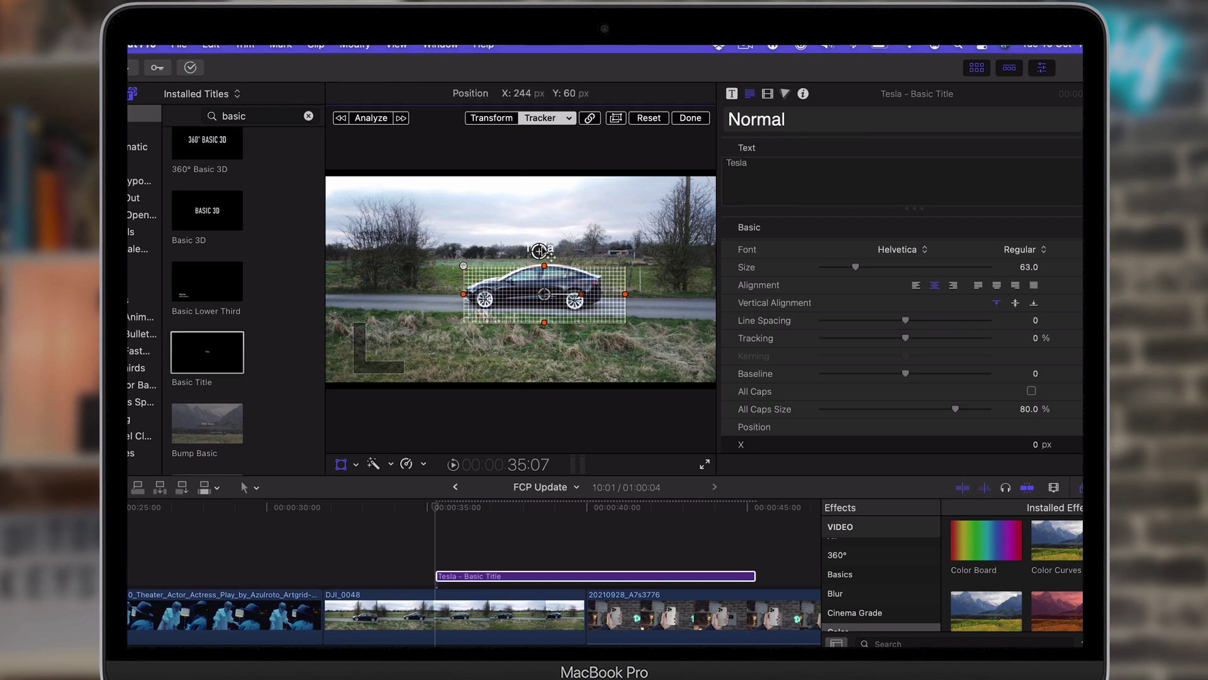
Step: Slide and trim the Tesla title clip to match the DJI_0048 clip, then play it
left_click_drag(487, 580, 374, 581)
left_click_drag(637, 576, 584, 576)
left_click(356, 508)
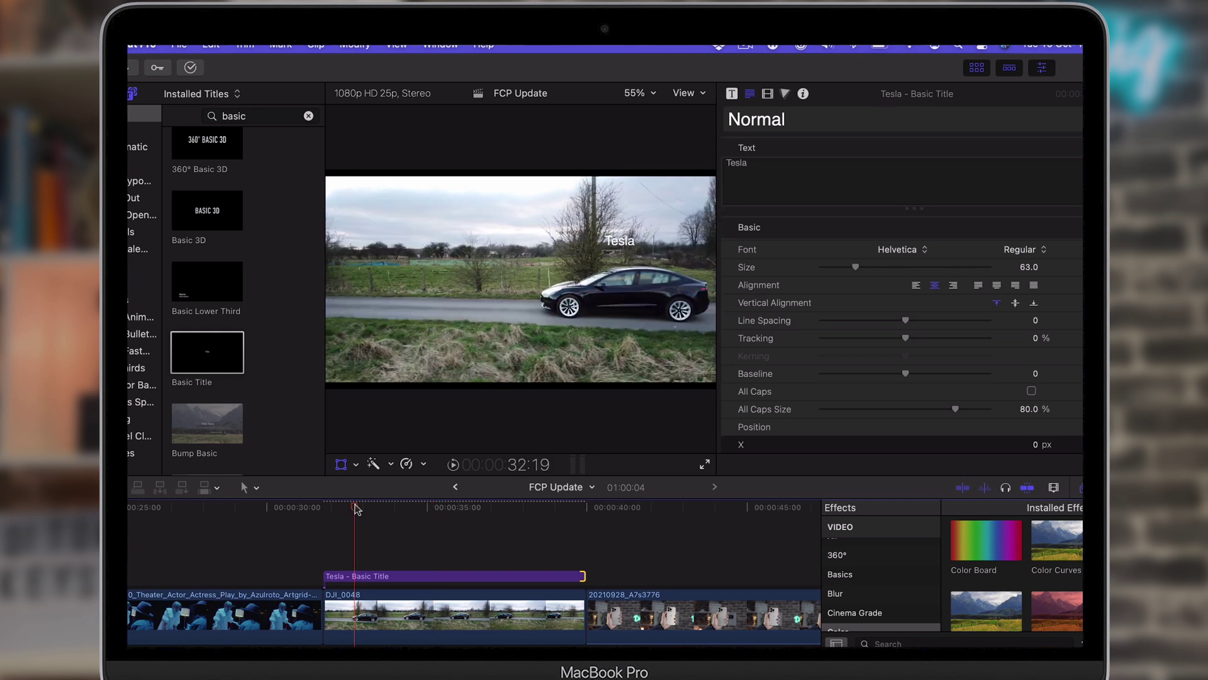
key("space")
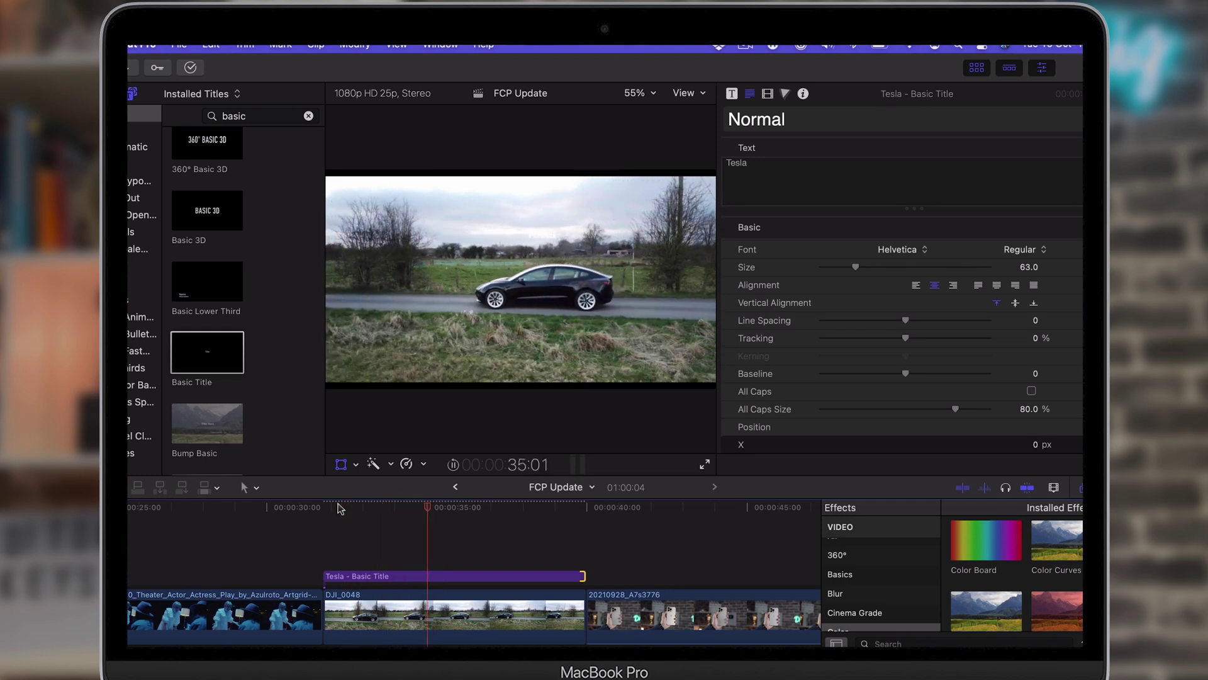
key("space")
scroll(1009, 309, "down", 10)
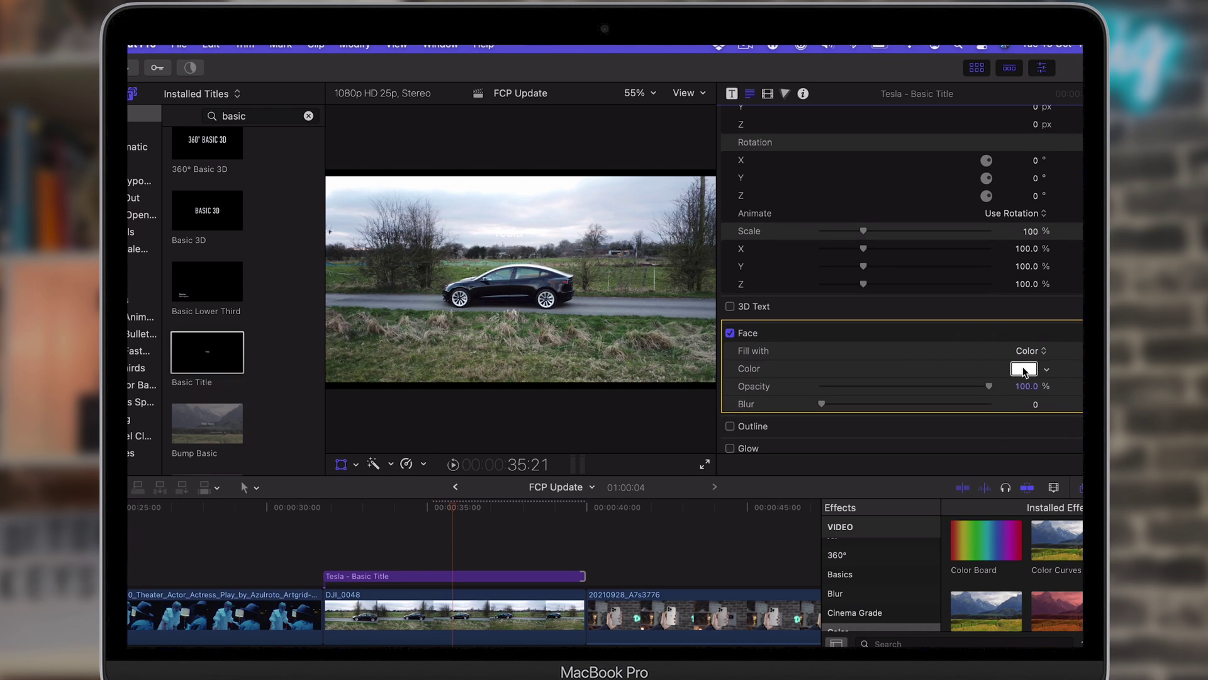
Step: Colour the Tesla title text blue (1A51FF) and play it back to check
left_click(1025, 369)
left_click_drag(232, 356, 175, 320)
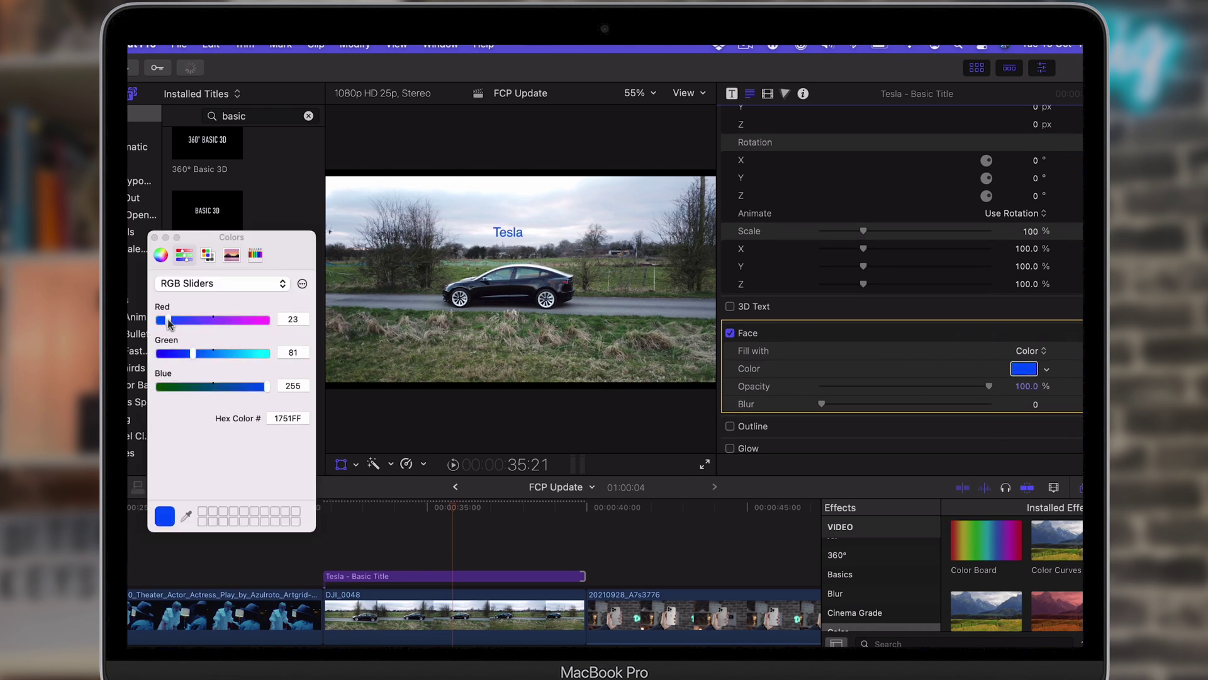
left_click(354, 509)
key("space")
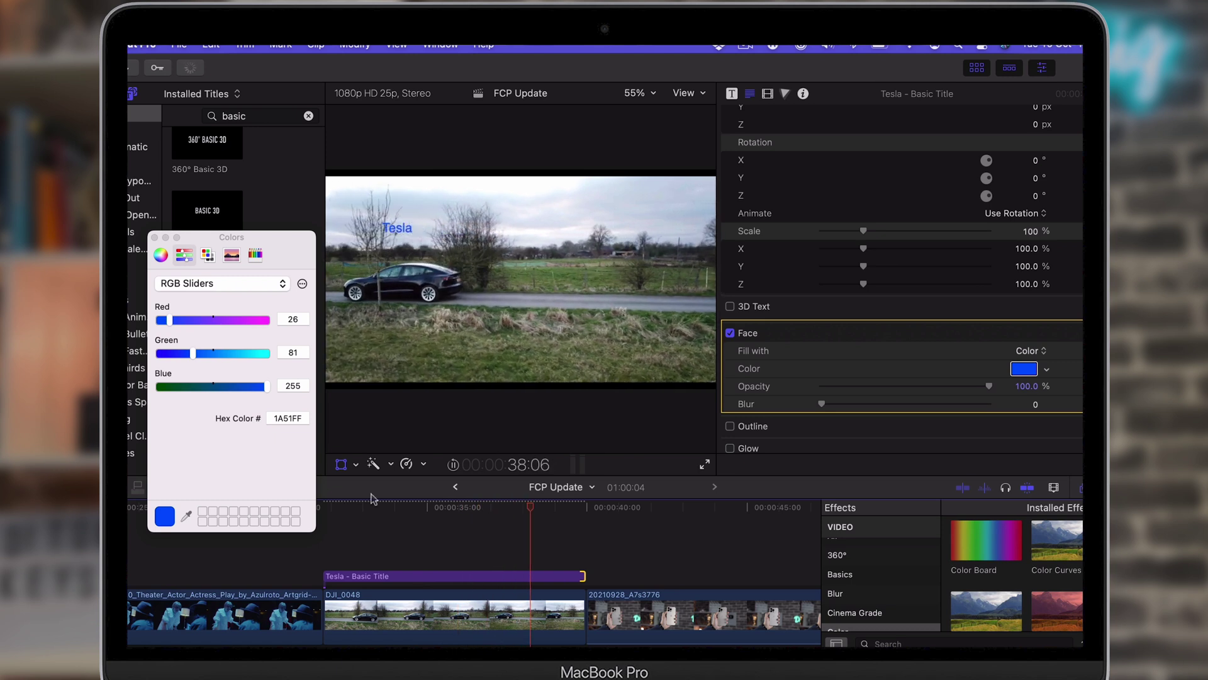
key("space")
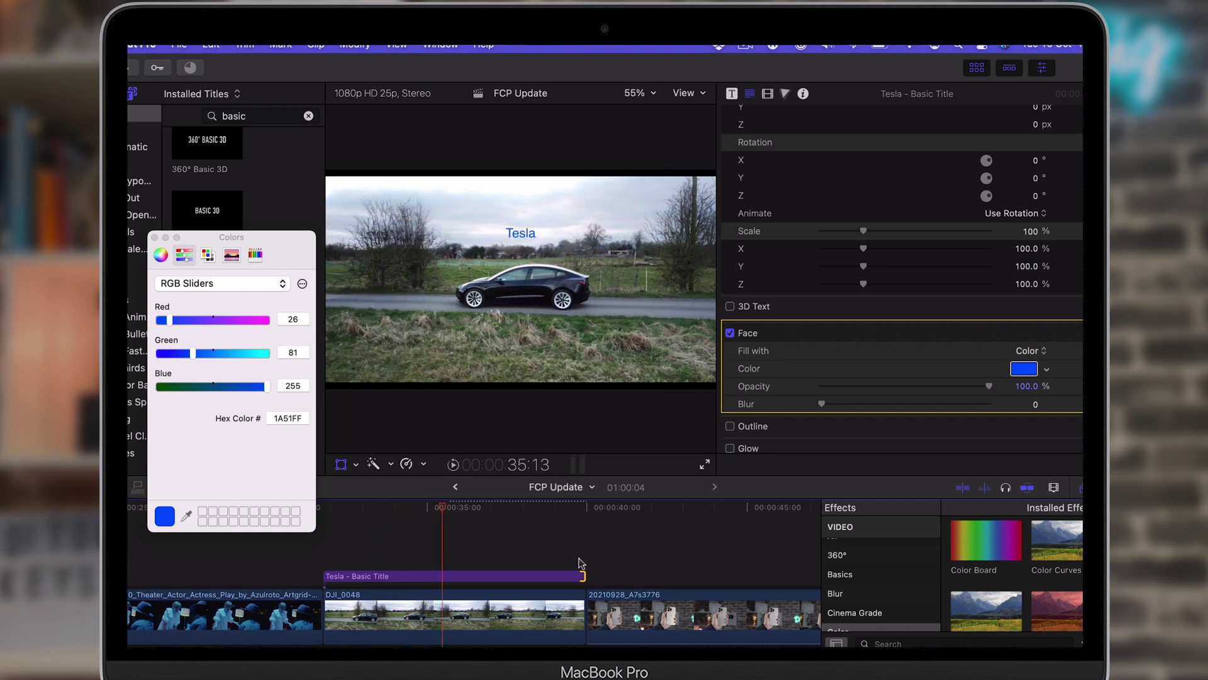
Step: Move to the phone clip and preview the phone footage
scroll(444, 509, "right", 5)
left_click(508, 511)
key("space")
key("space")
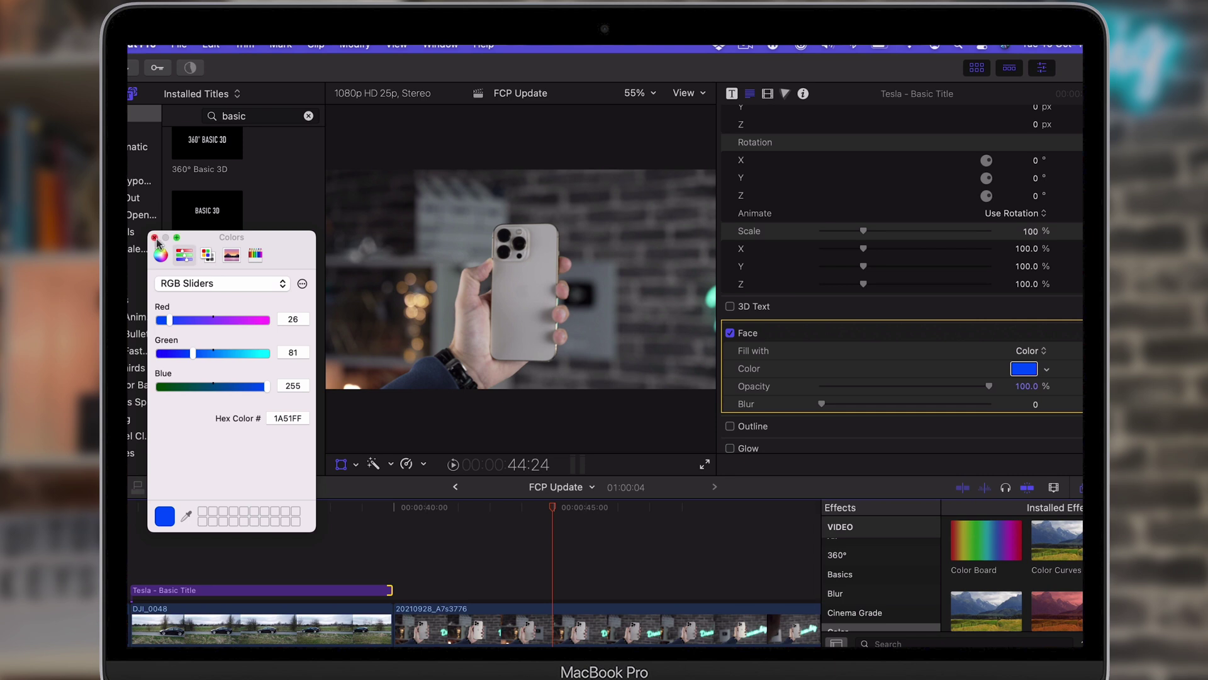
Step: Drop a Basic Title onto the phone, fit the tracking box over its cameras, and analyze
left_click(155, 238)
left_click_drag(529, 508, 483, 508)
left_click_drag(208, 367, 555, 243)
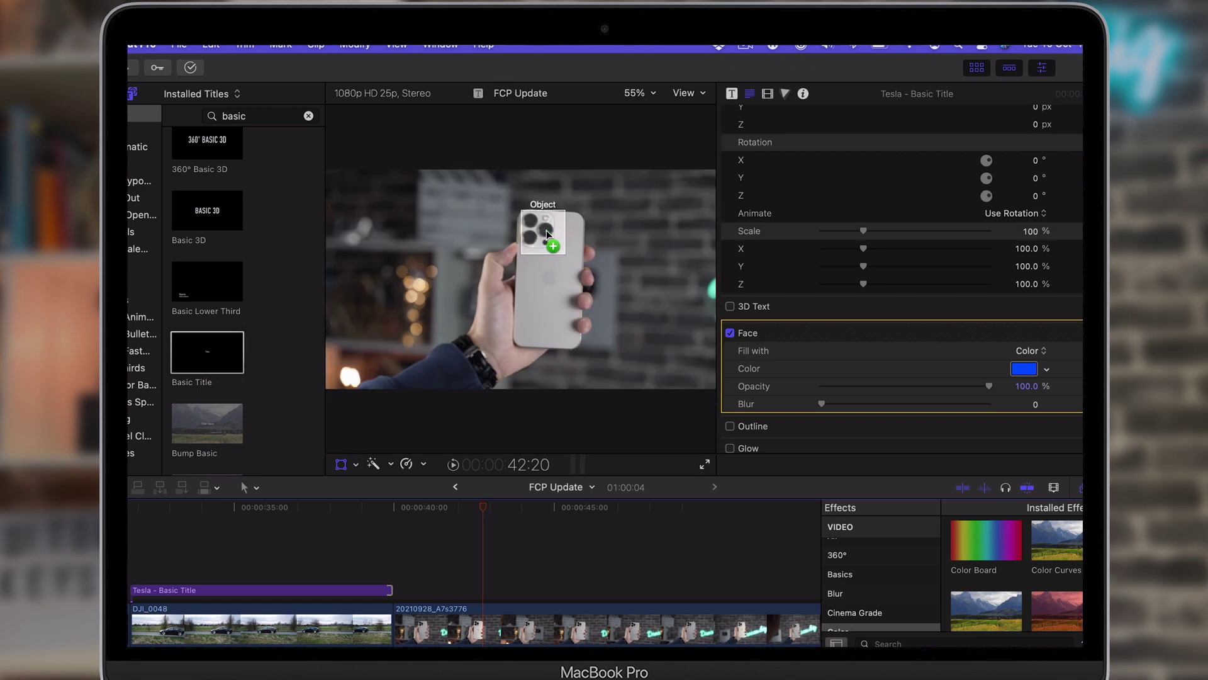
left_click_drag(546, 229, 546, 229)
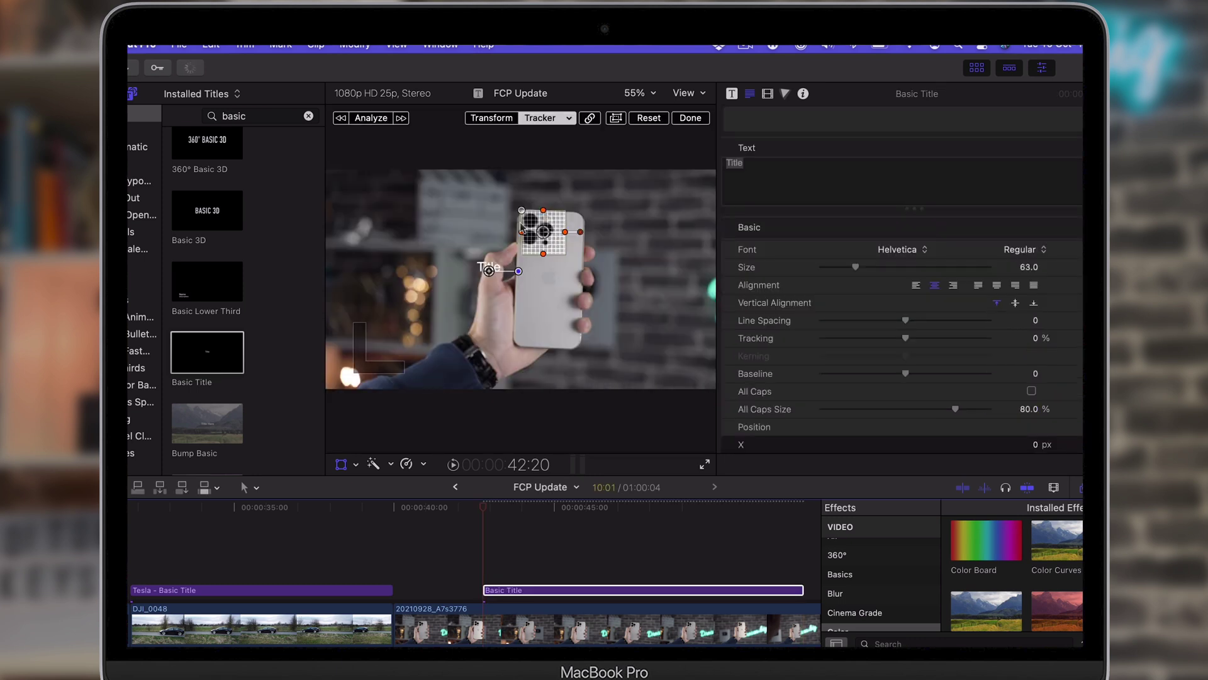
left_click_drag(547, 240, 543, 238)
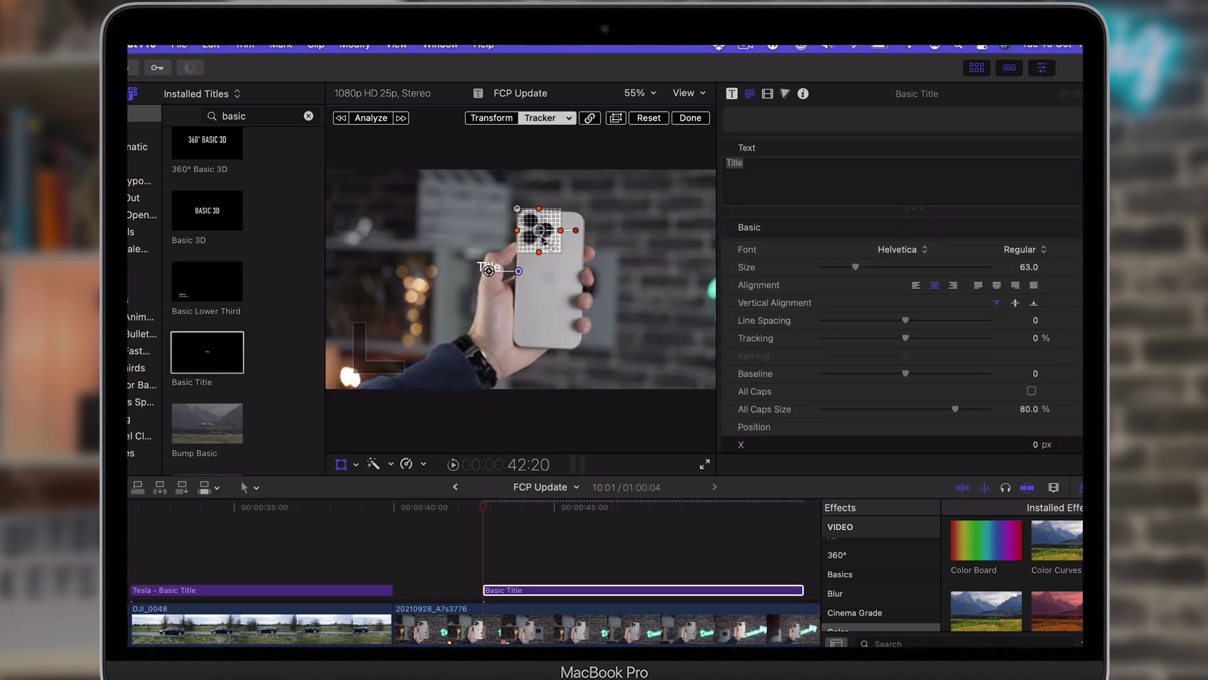
left_click(372, 119)
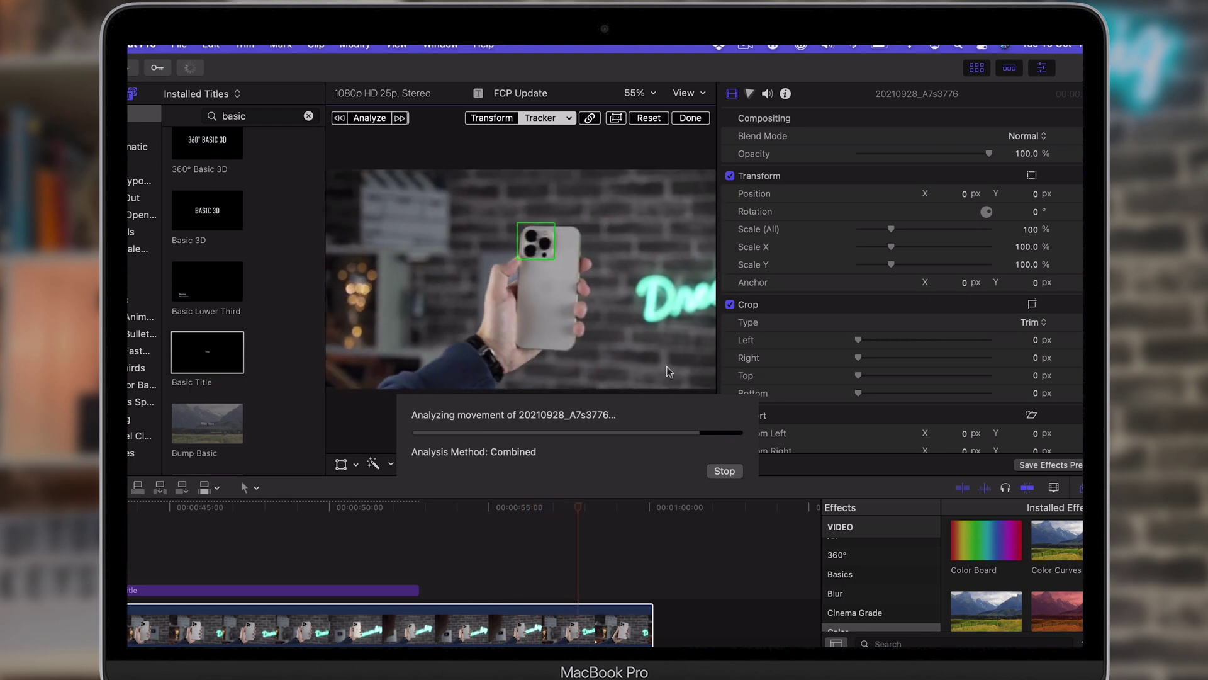
left_click(154, 511)
Step: Place the title beside the phone and change its text to 'iPhone 13 Pro'
left_click_drag(463, 288, 500, 291)
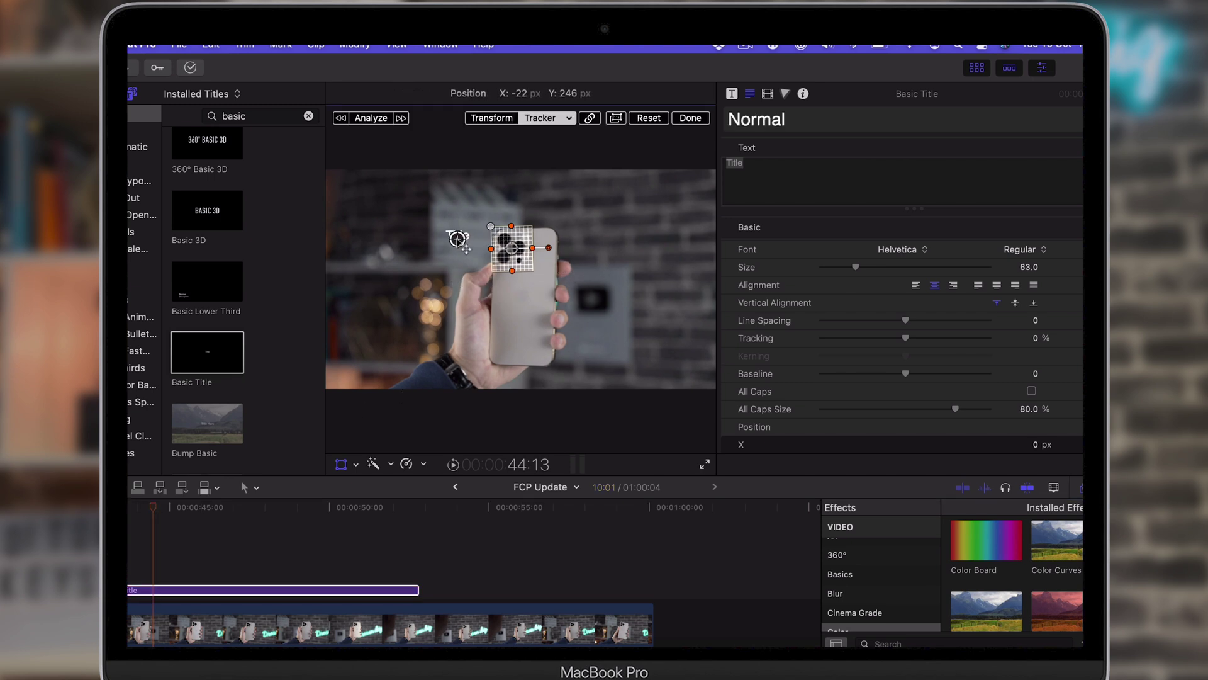
left_click(751, 182)
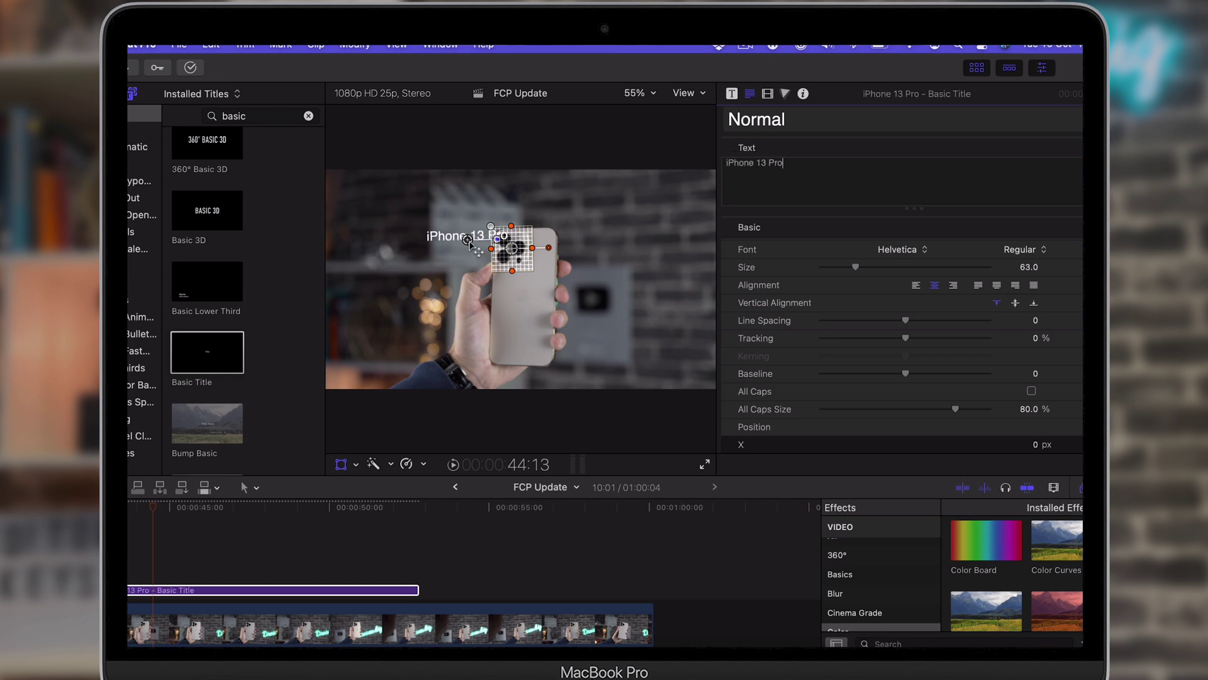
left_click_drag(469, 242, 464, 245)
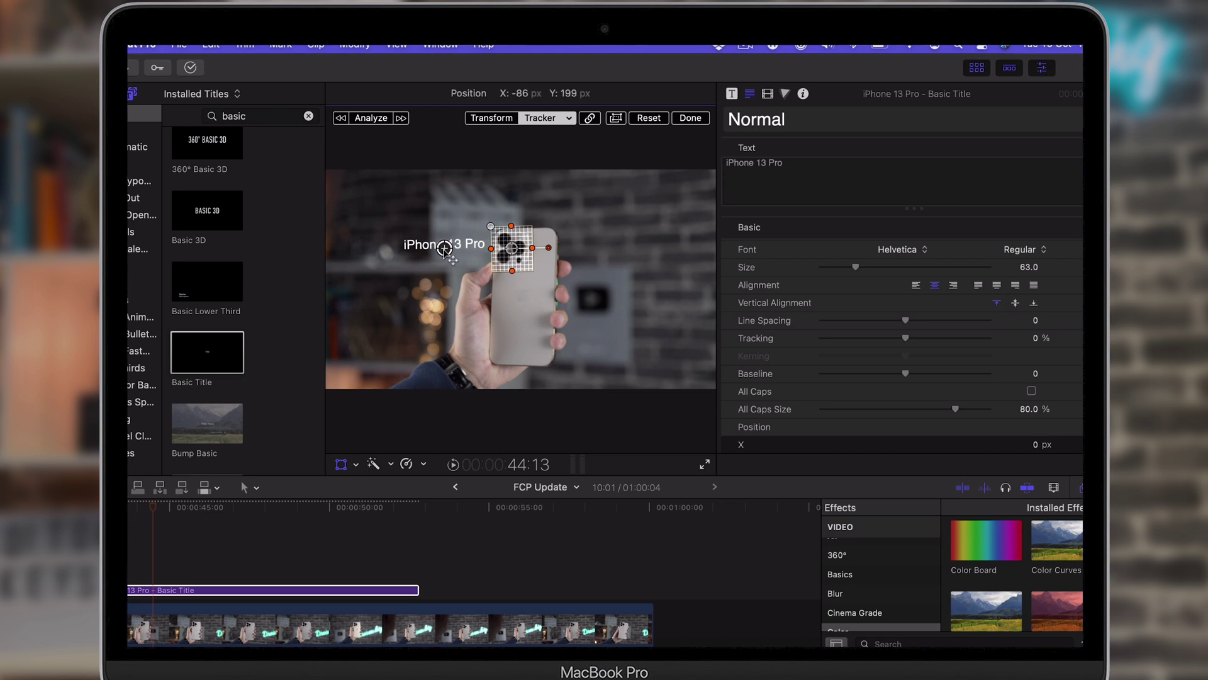
Step: Extend the title clip to start earlier, then play it back to review the tracking
scroll(246, 302, "down", 1)
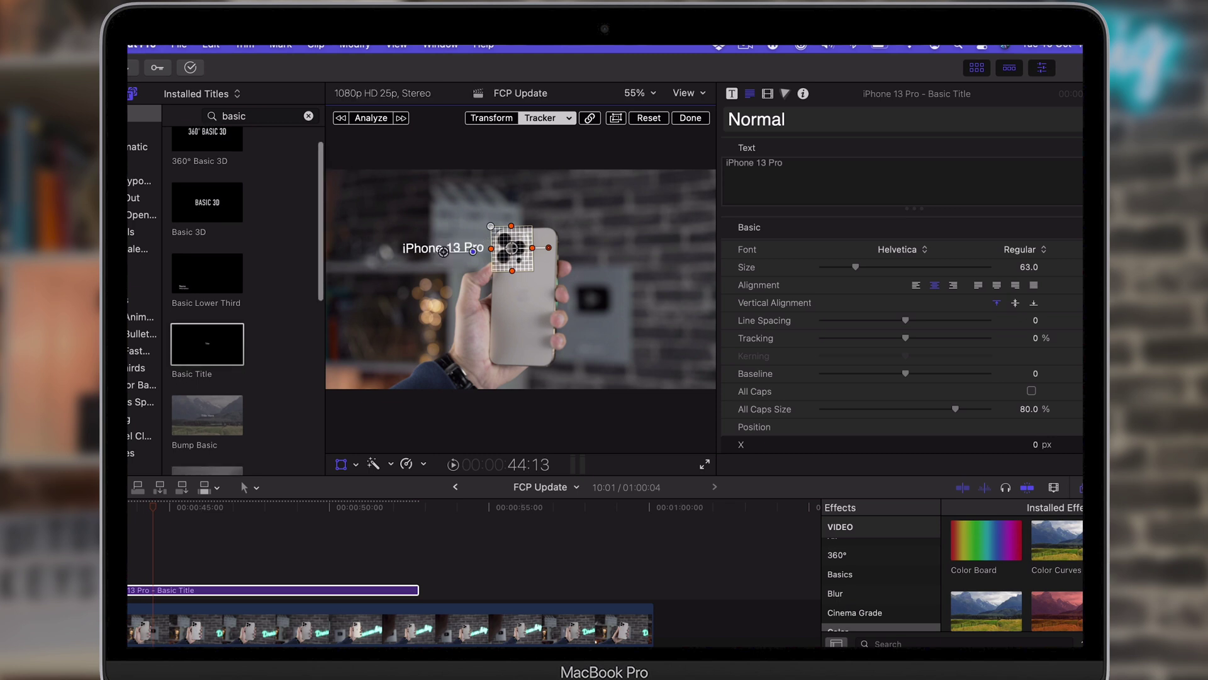
scroll(154, 522, "left", 5)
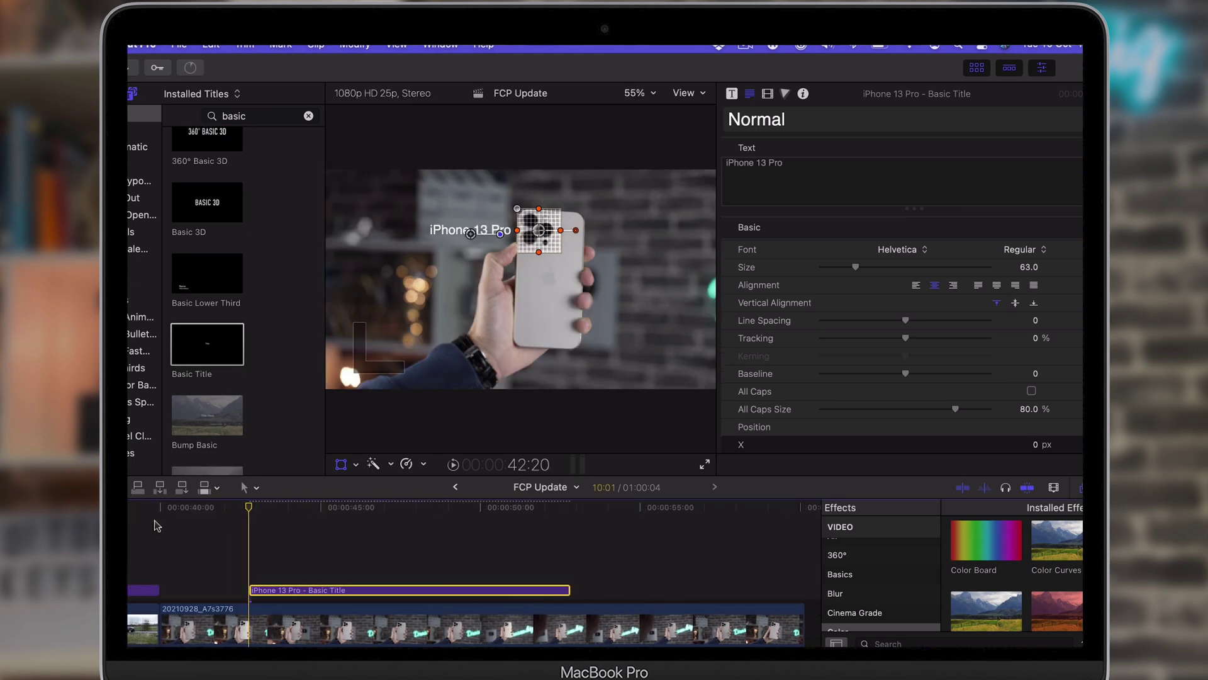
left_click_drag(252, 591, 179, 591)
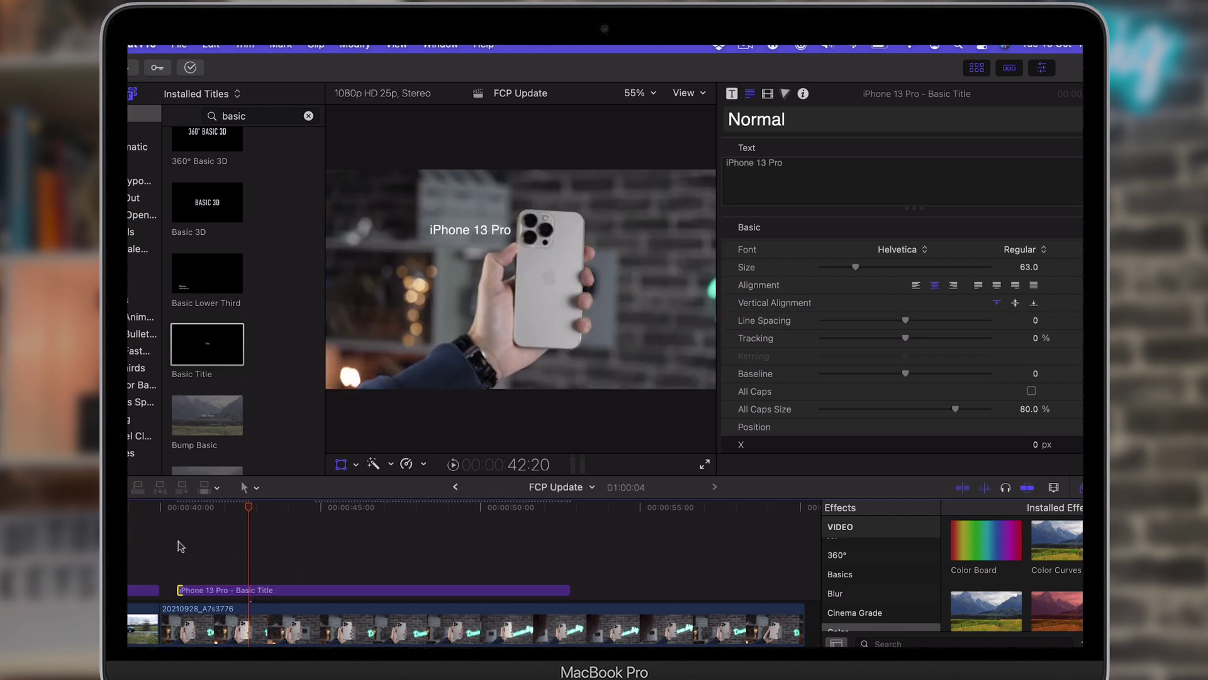
left_click(164, 508)
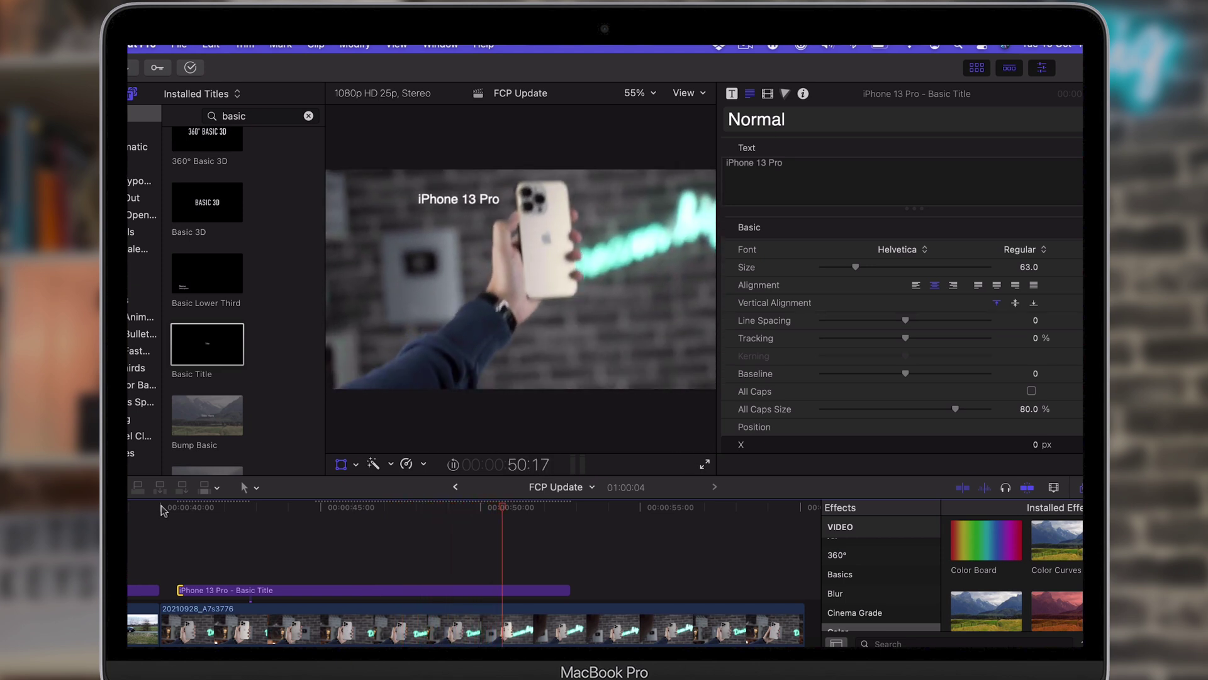
key("space")
left_click(318, 513)
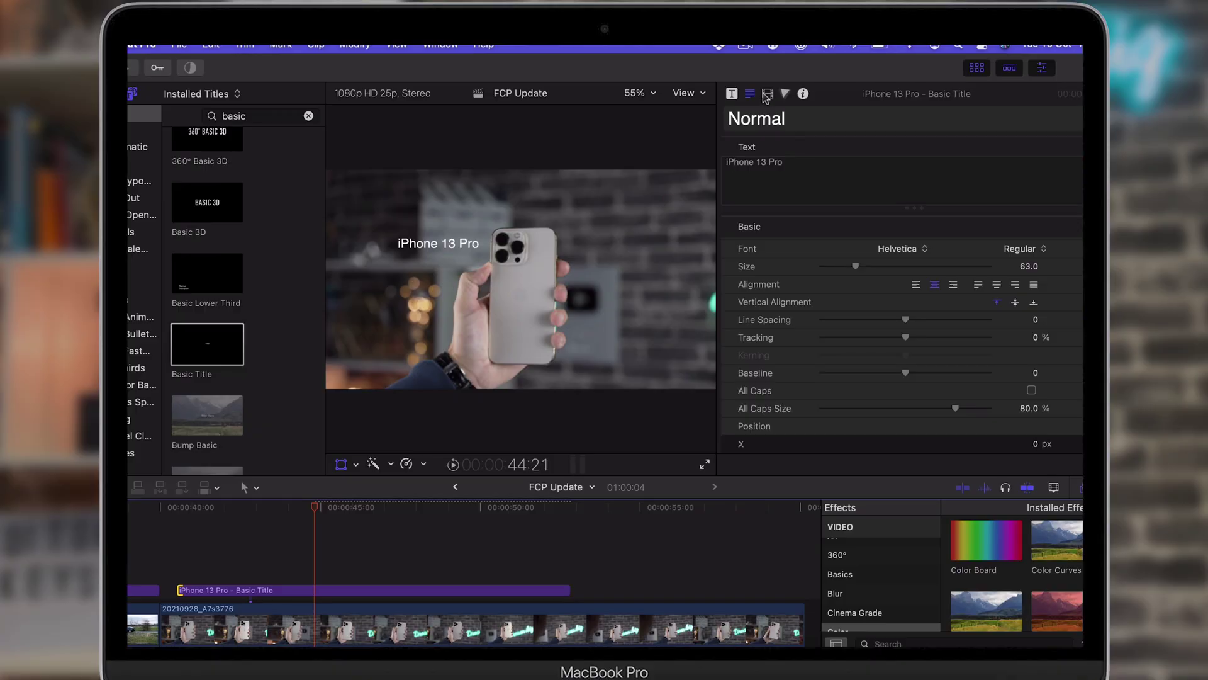
Step: Show the iPhone 13 Pro title's Video inspector with Compositing, Transform, Crop and Distort
left_click(768, 93)
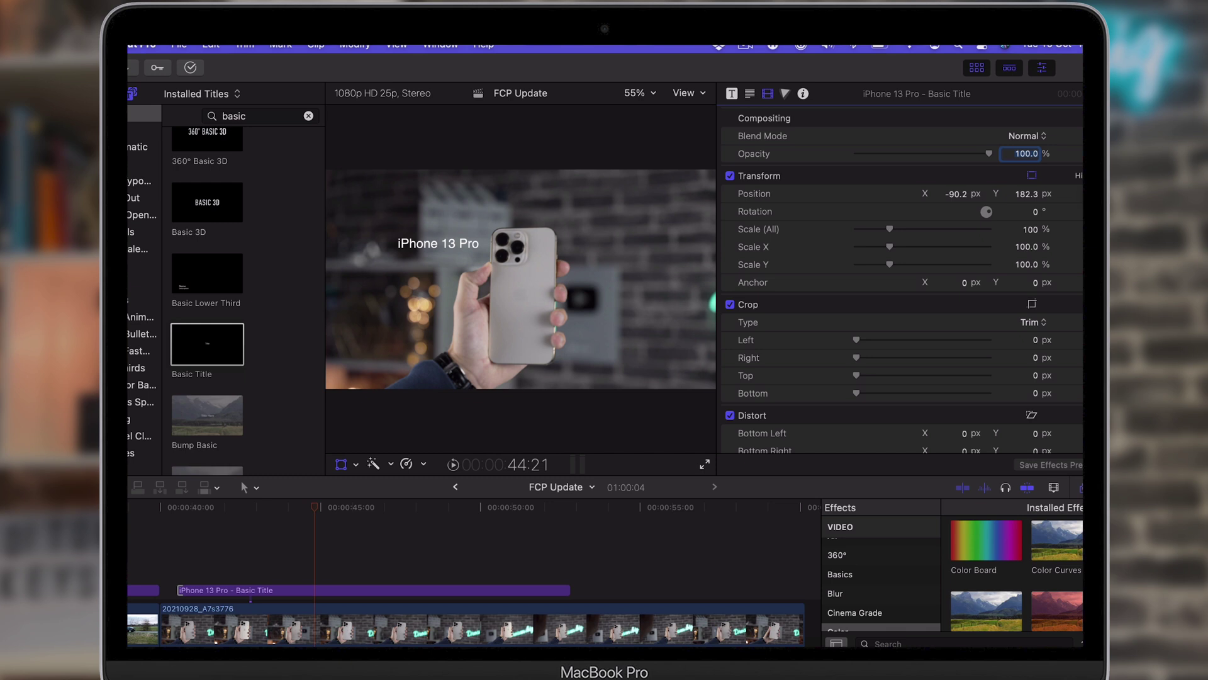
left_click(1064, 176)
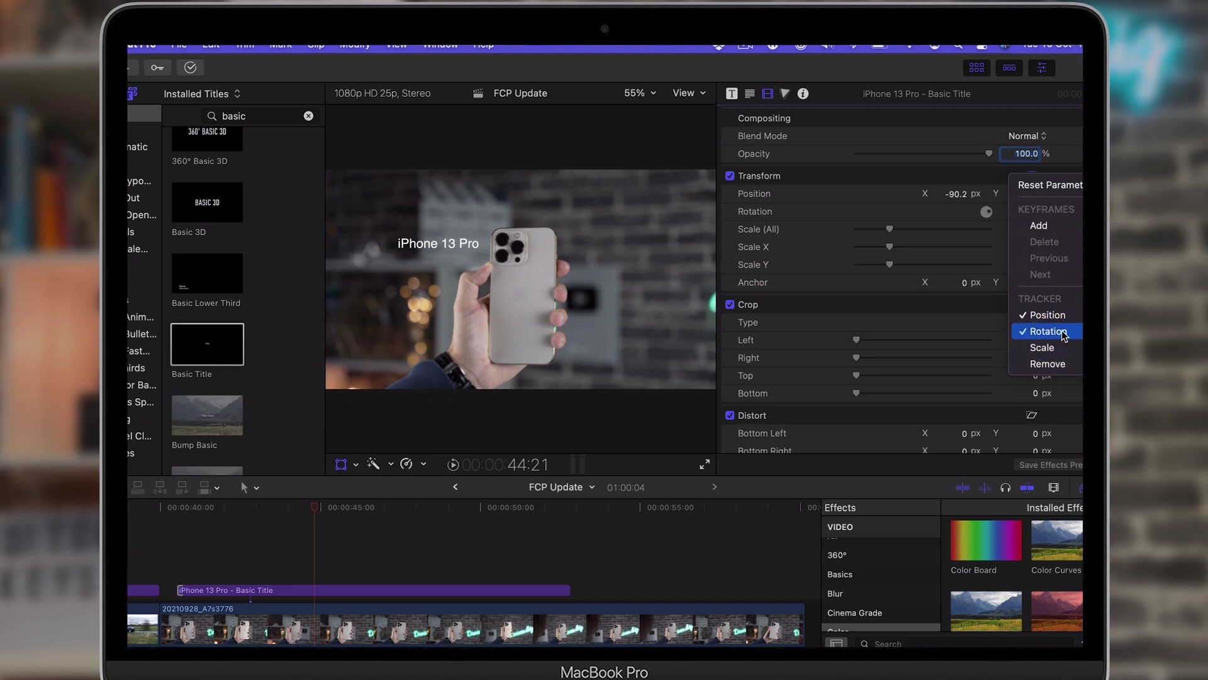
left_click(812, 443)
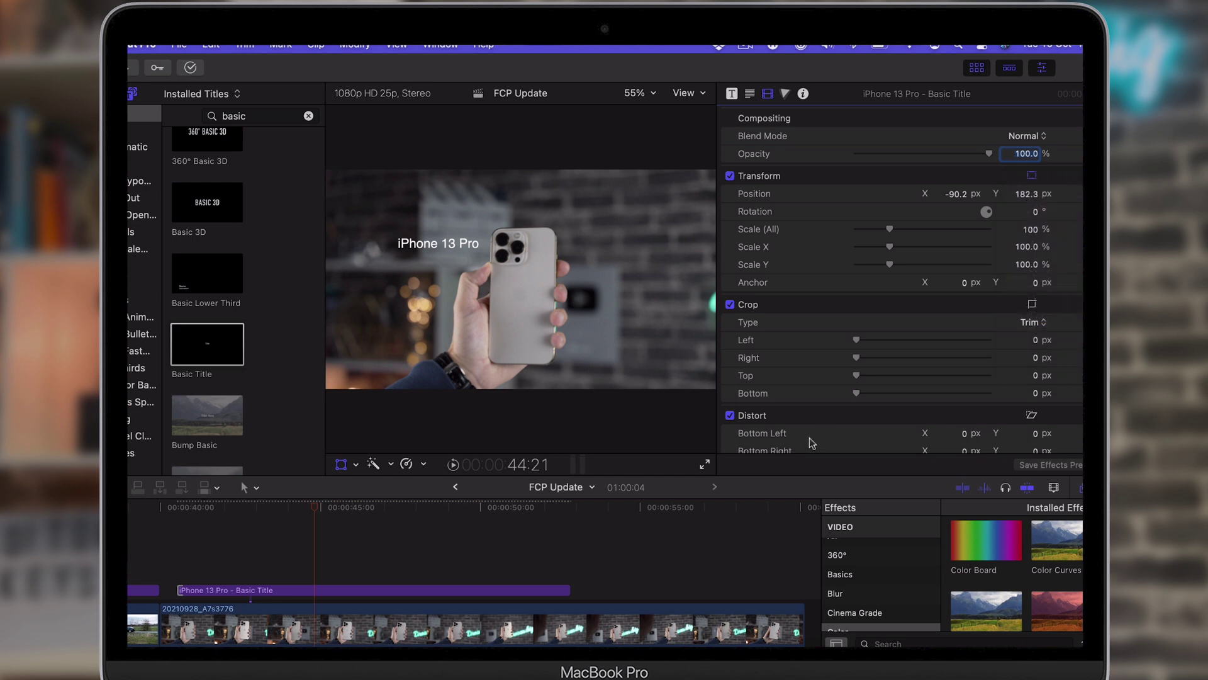
left_click(168, 507)
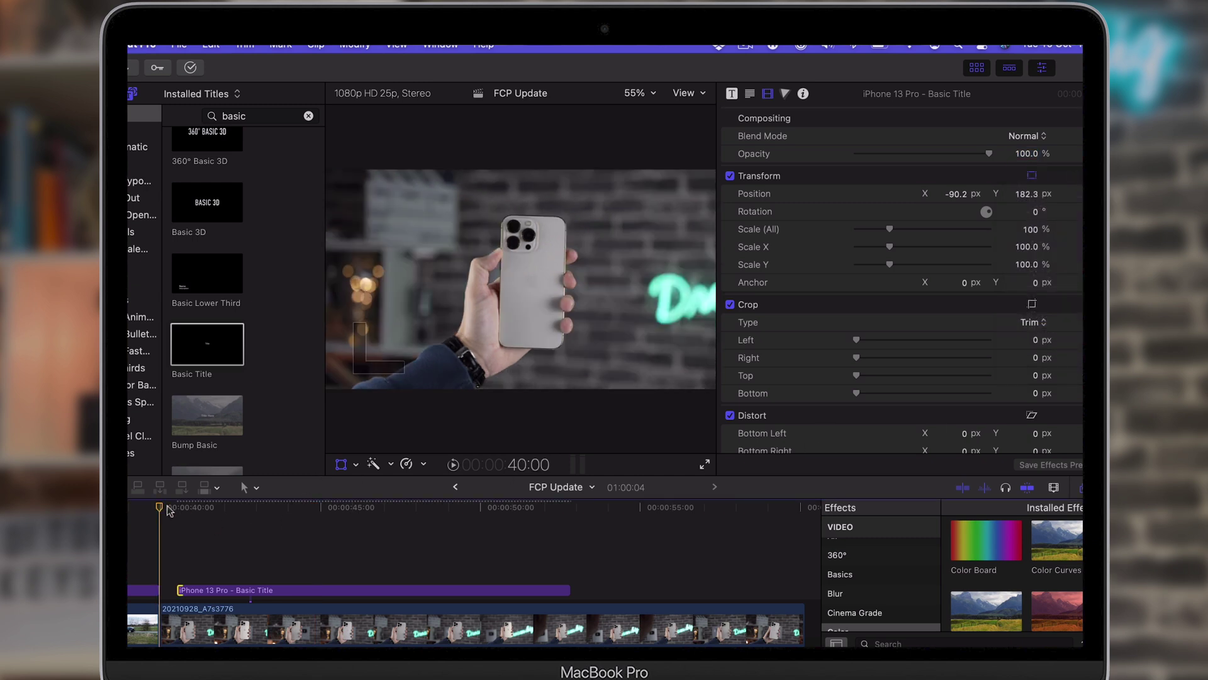
key("space")
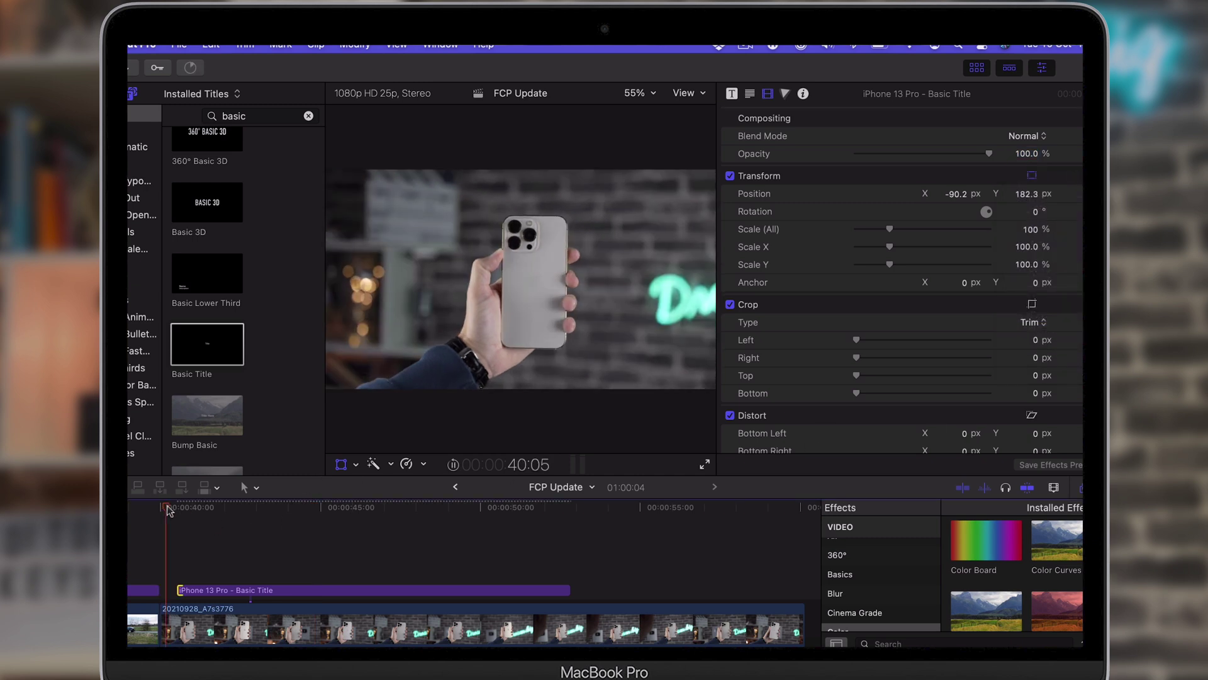